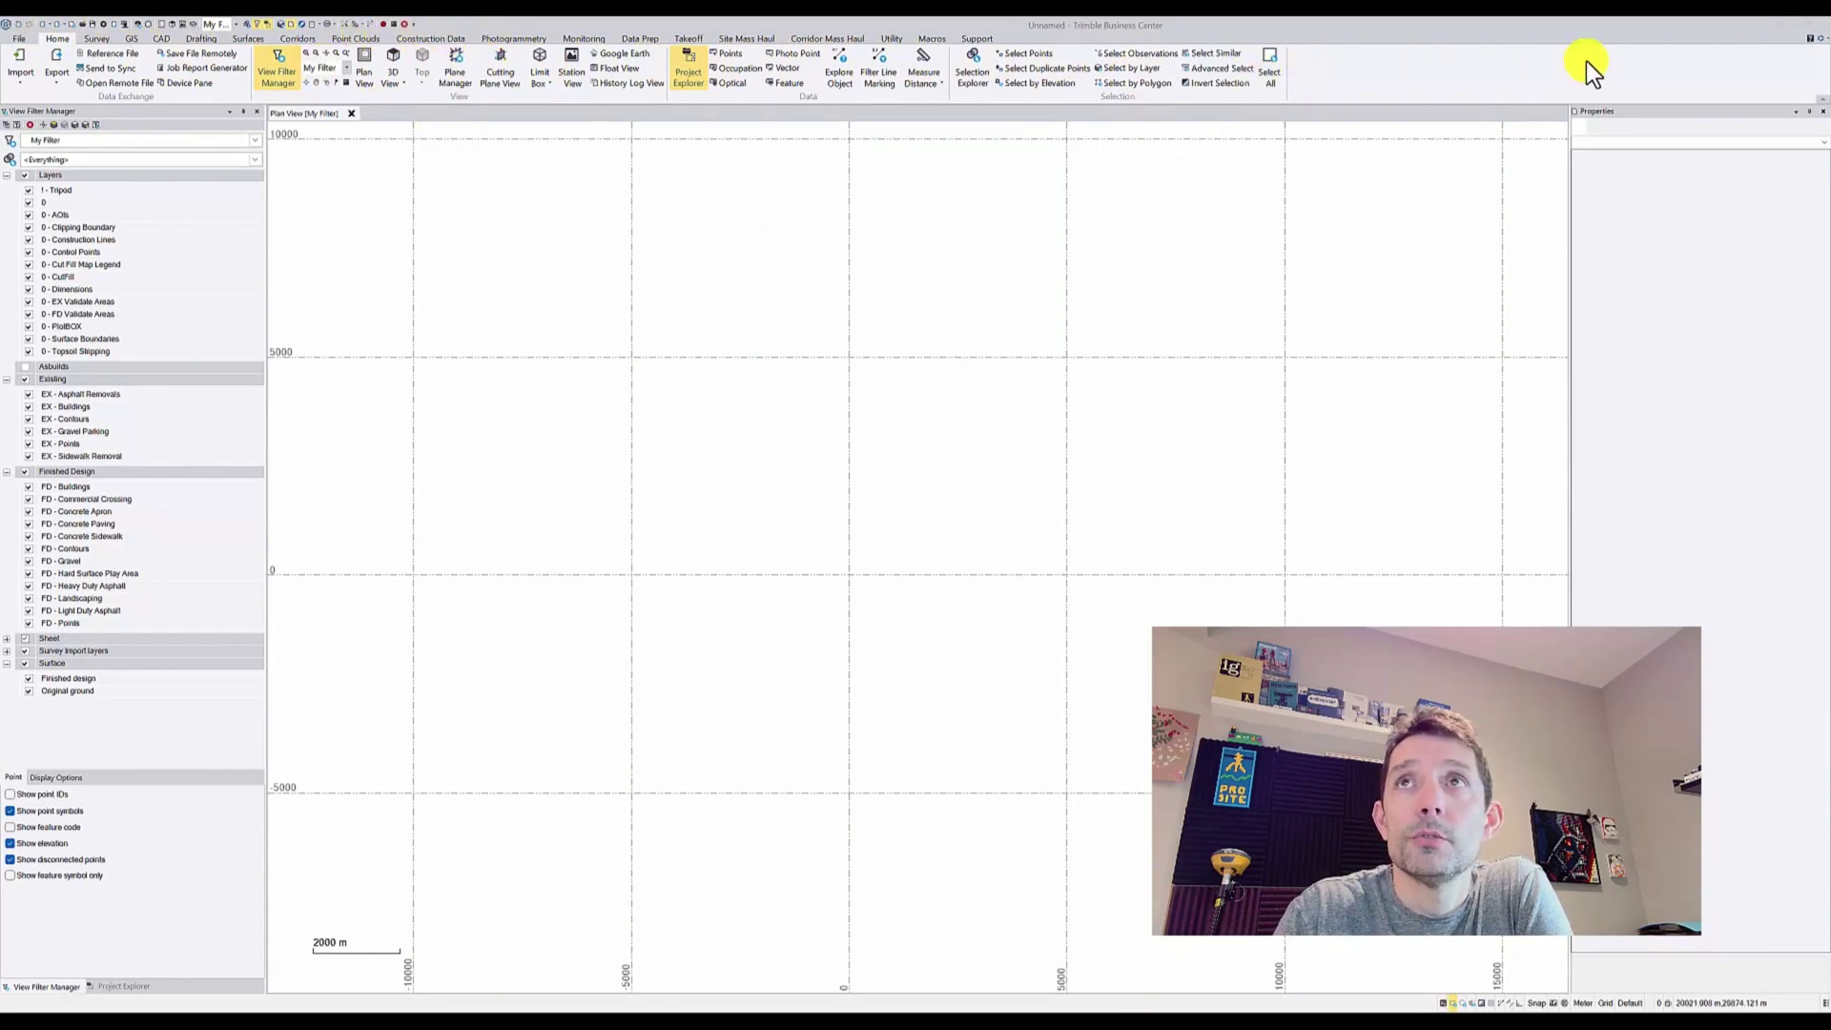
Add Create Cut/Fill Map to the Quick Access Toolbar, positioned directly after Edit.
right_click(1516, 68)
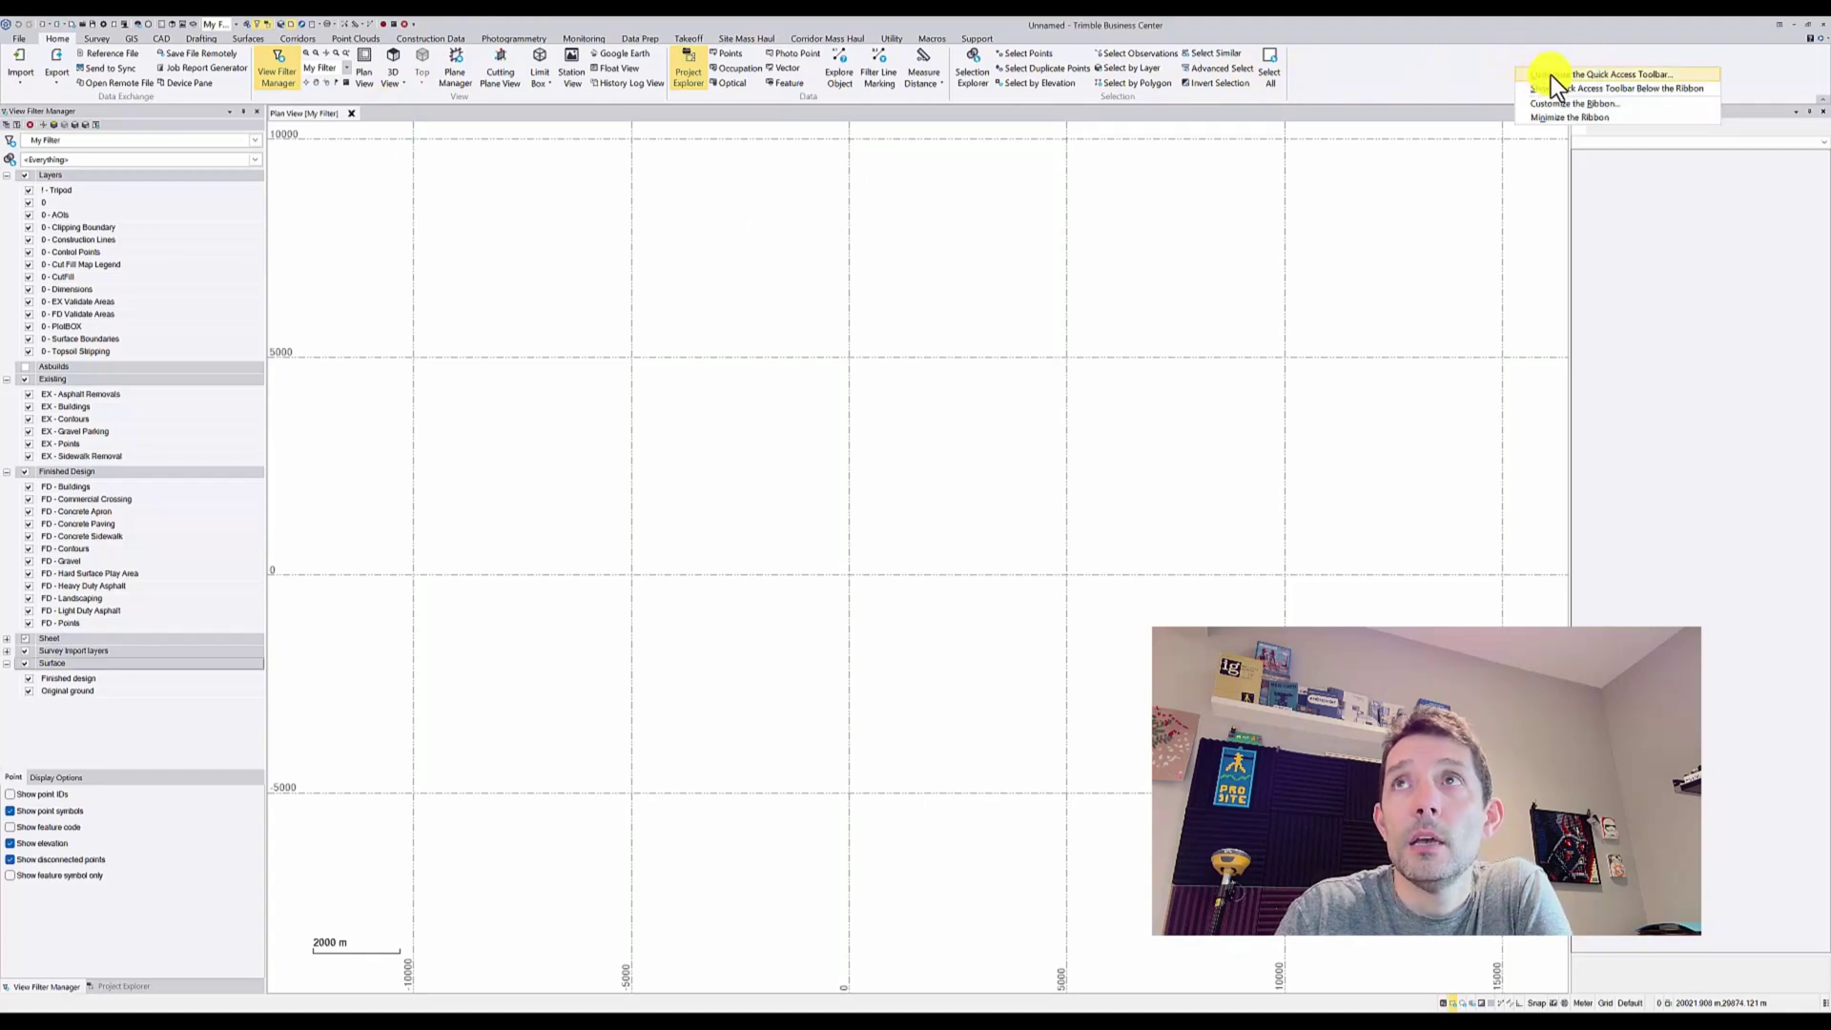
click(1642, 76)
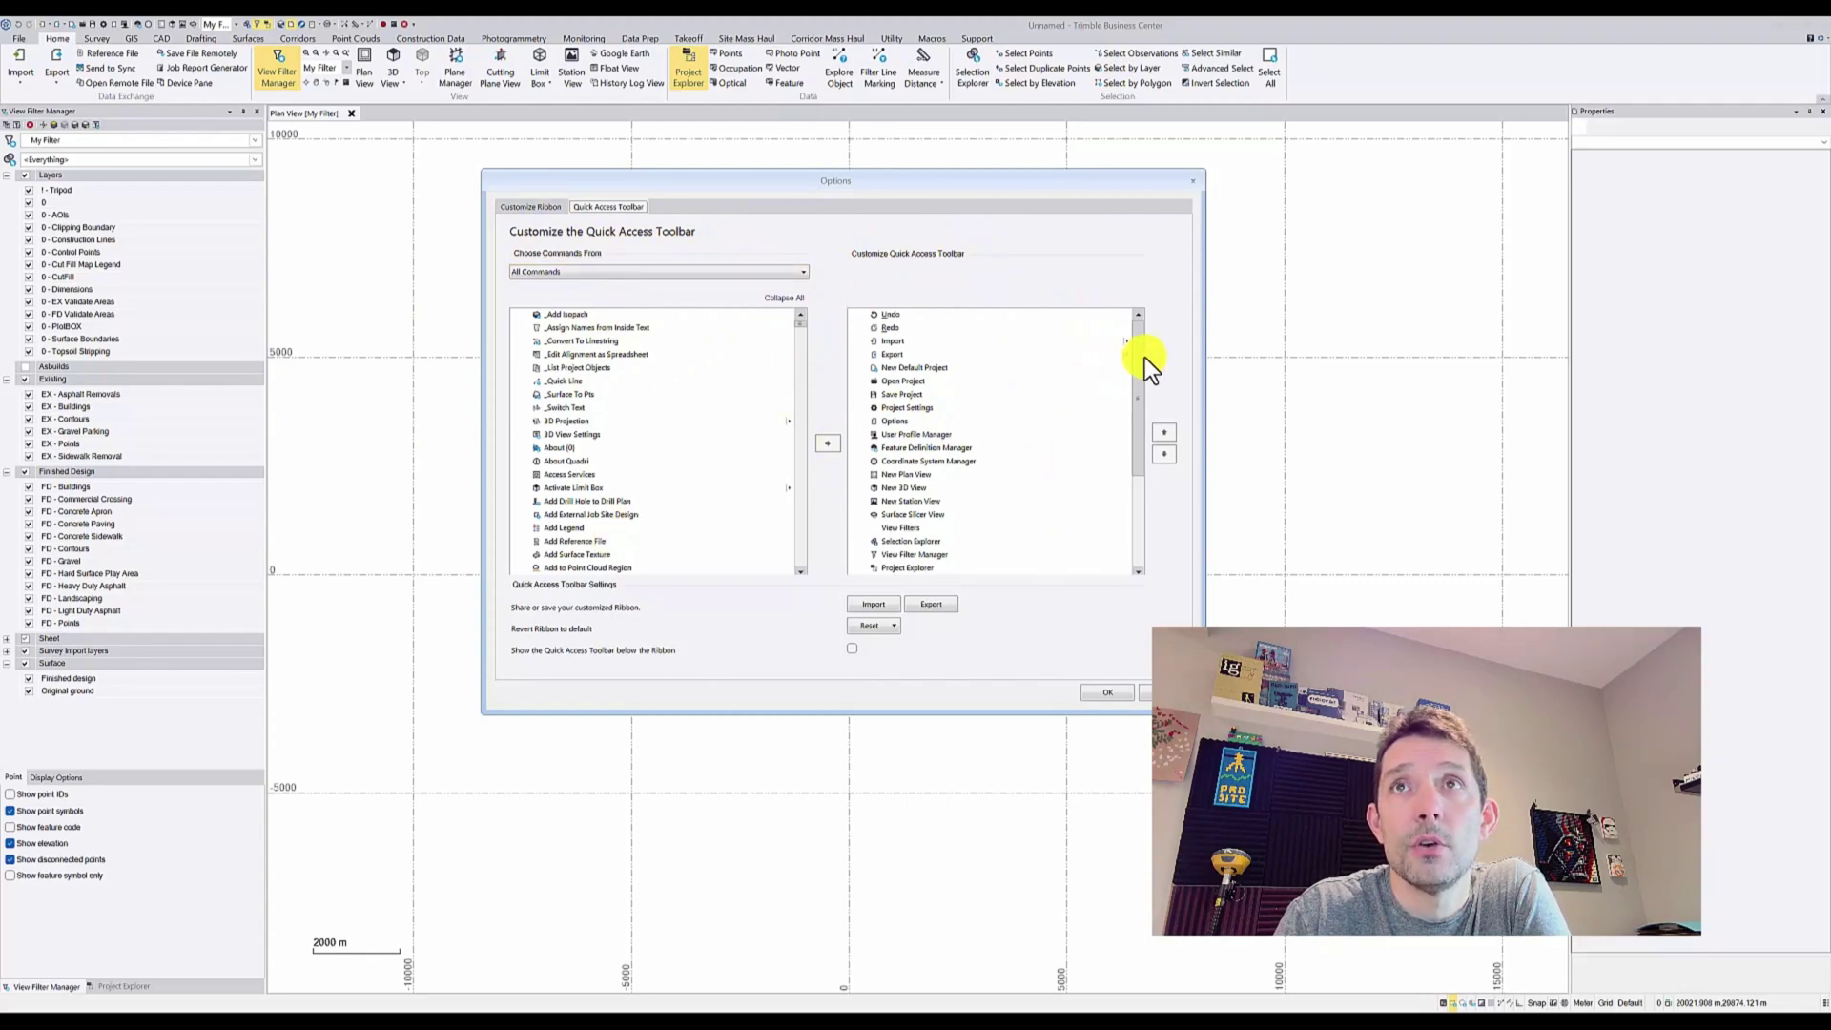
drag(1139, 358, 1116, 500)
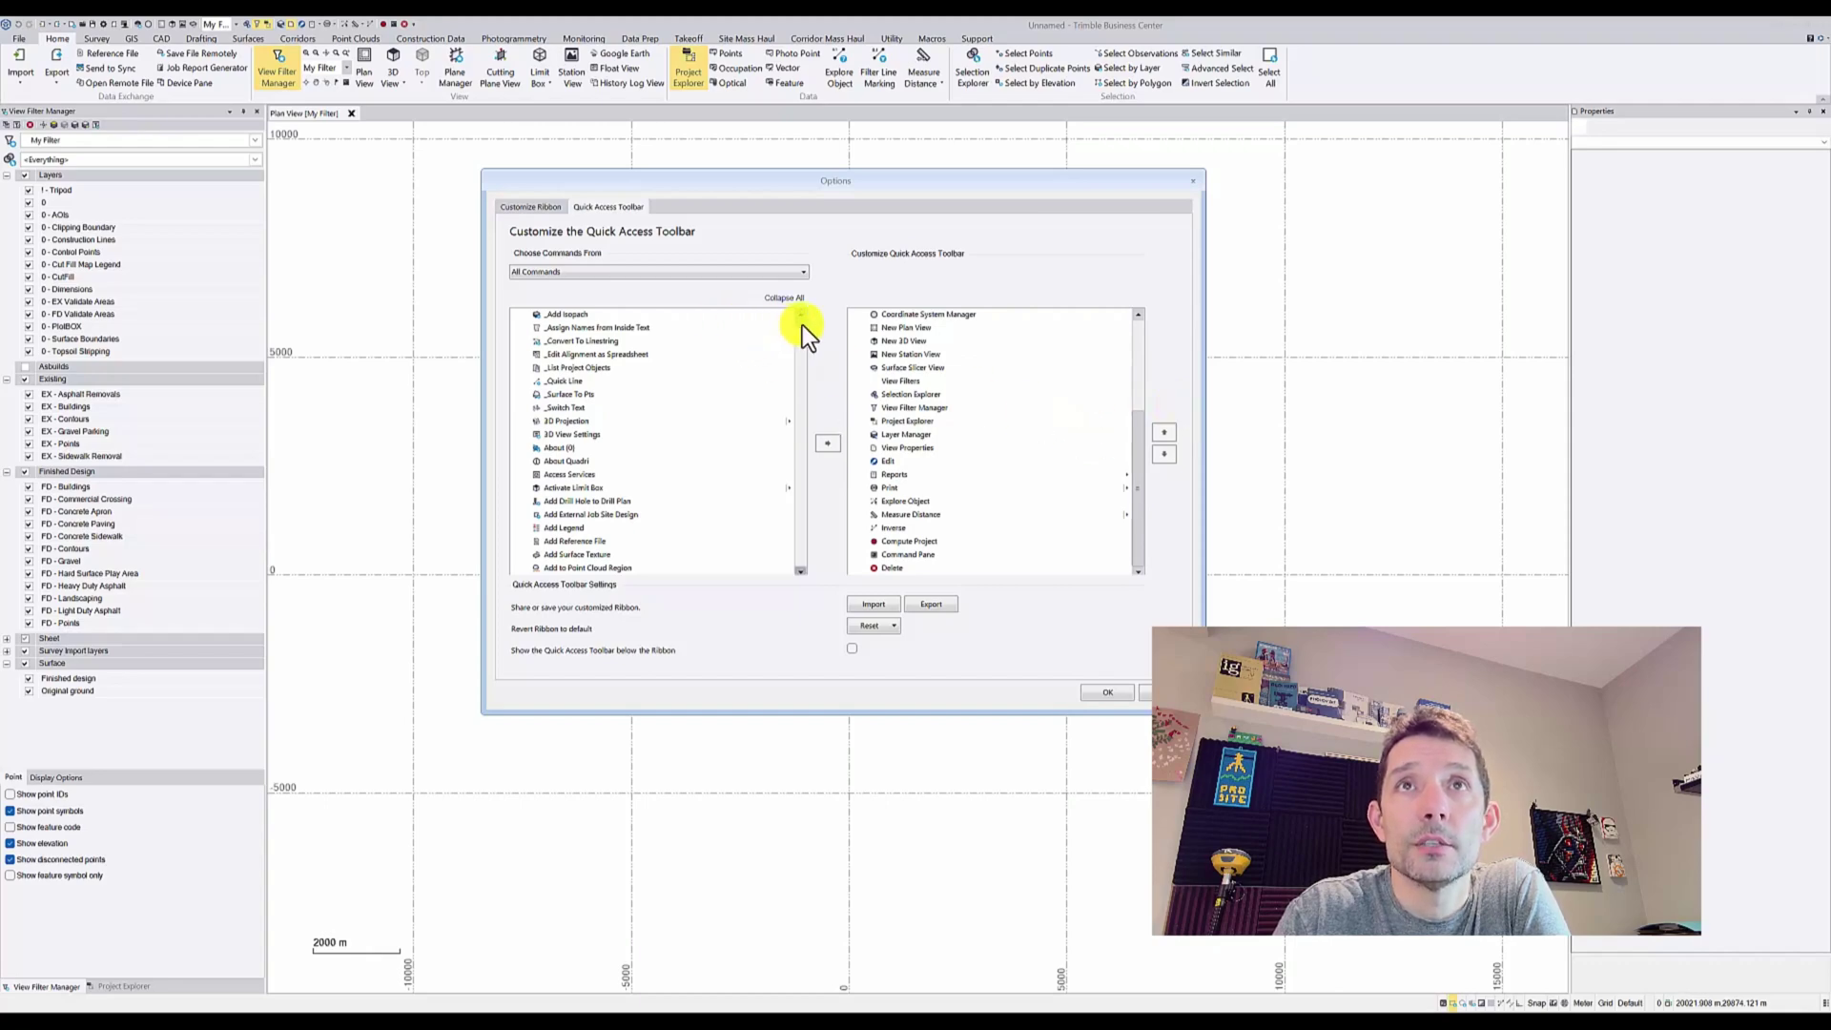
mouse_move(802, 325)
mouse_down()
mouse_move(817, 519)
mouse_move(820, 316)
mouse_up()
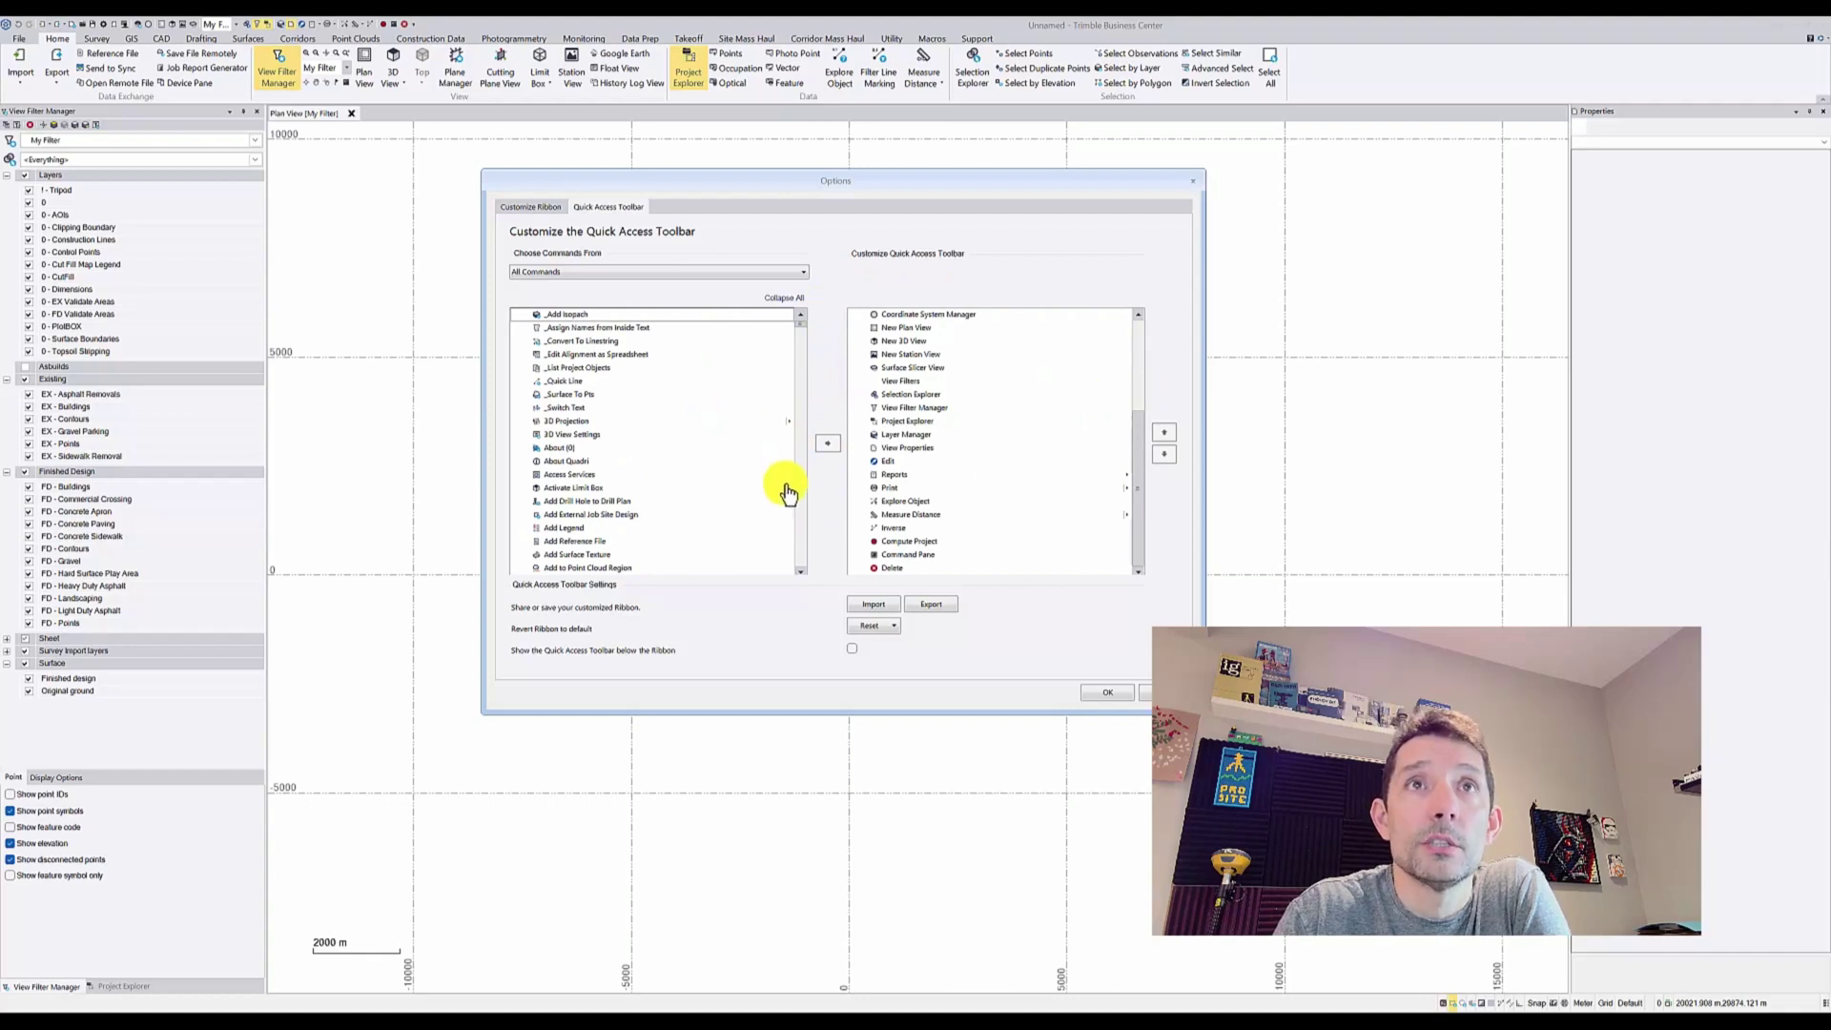
scroll(697, 449, down, 4)
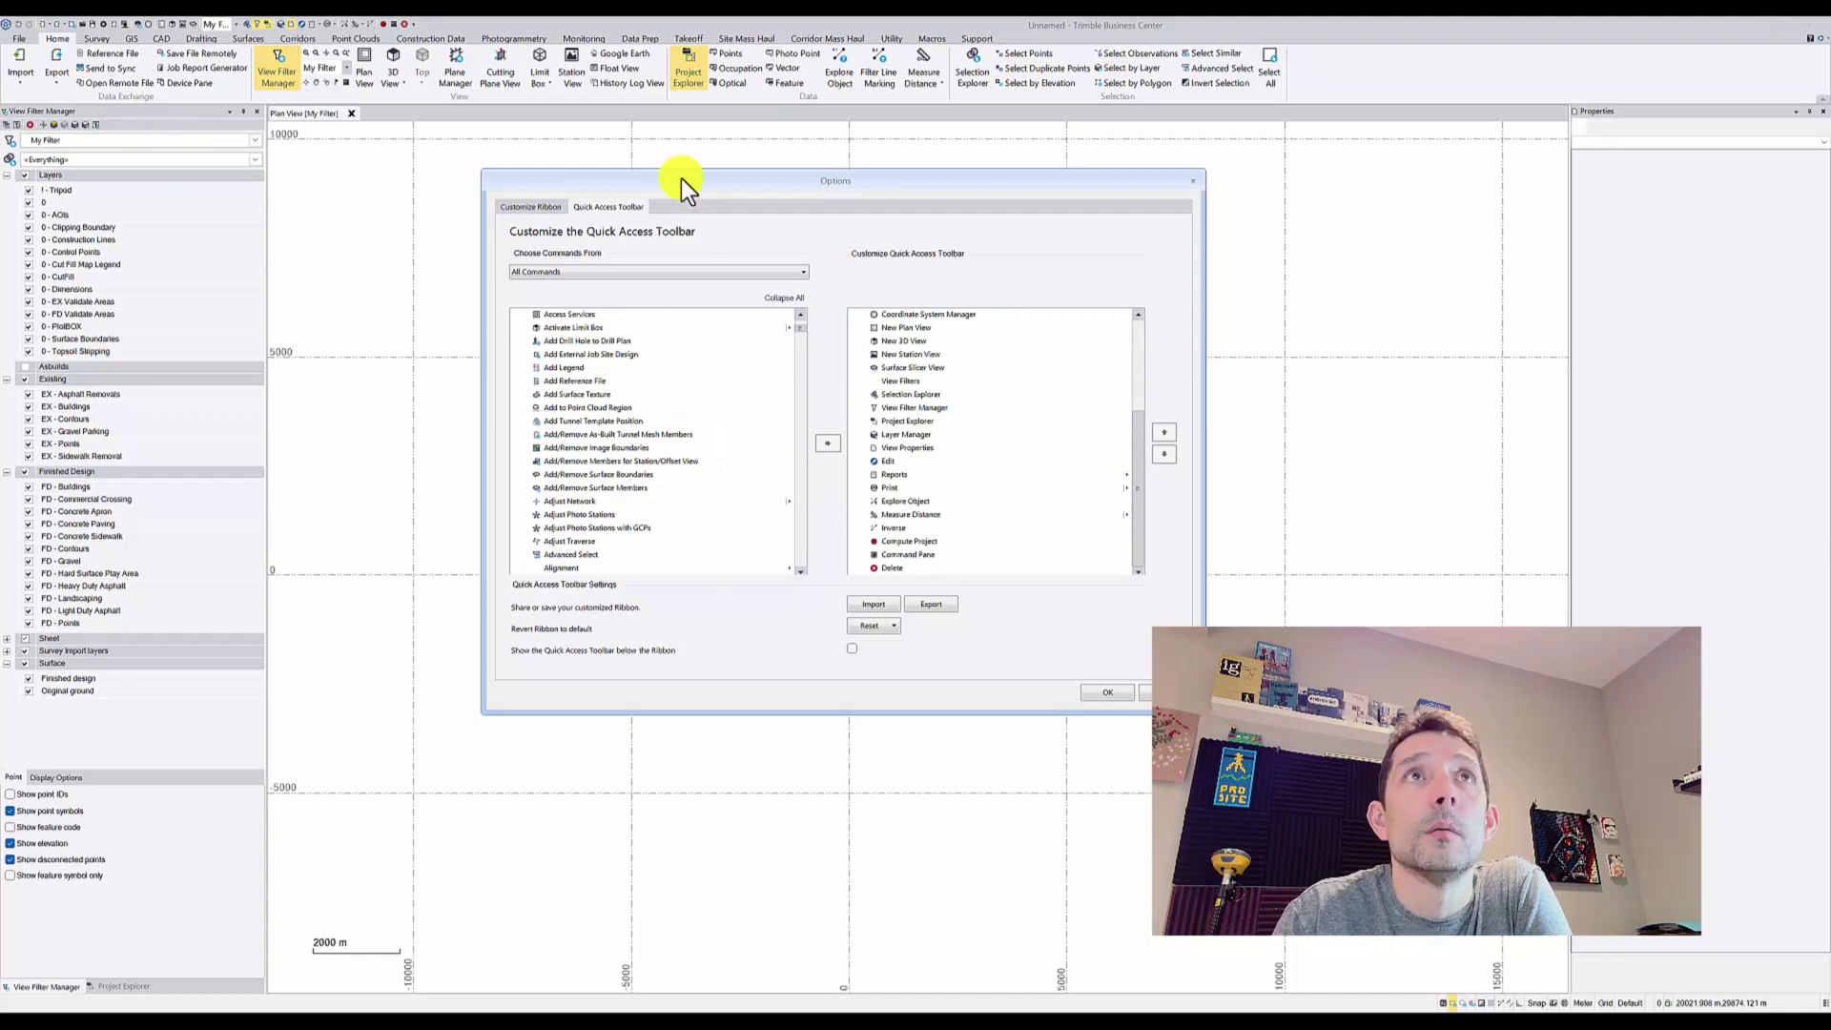
scroll(801, 365, down, 15)
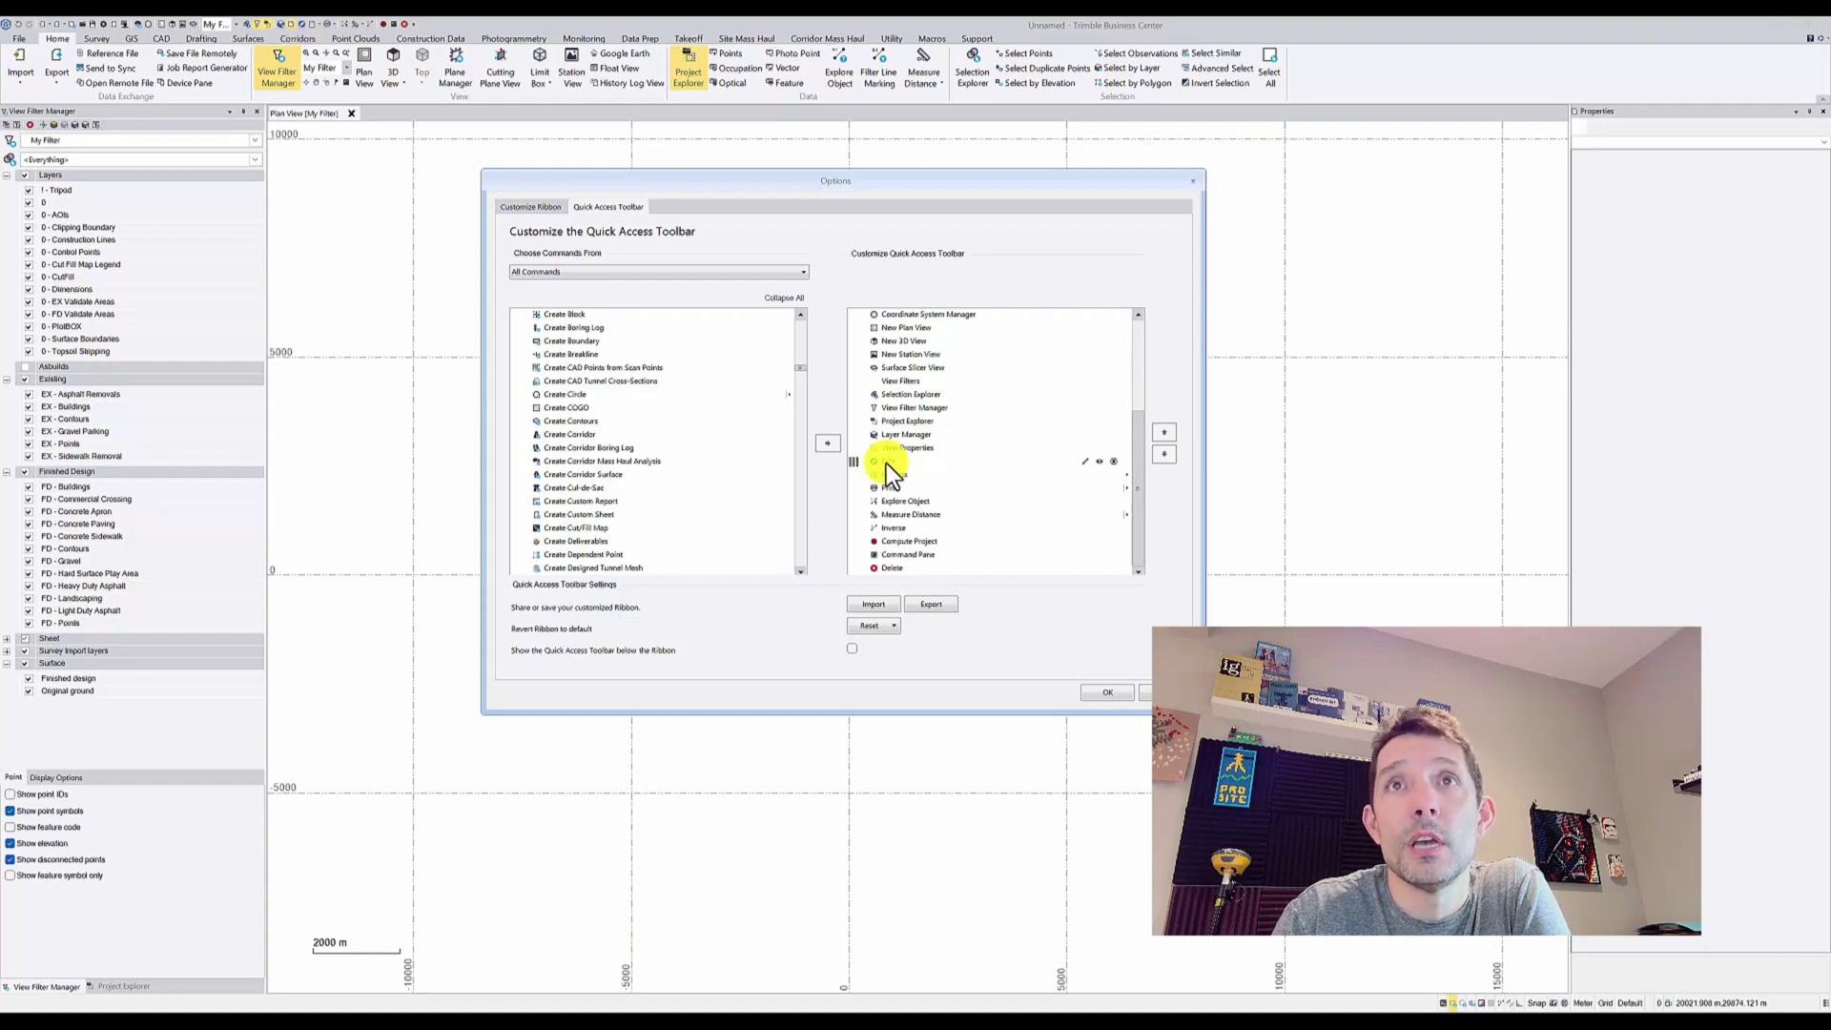
click(554, 529)
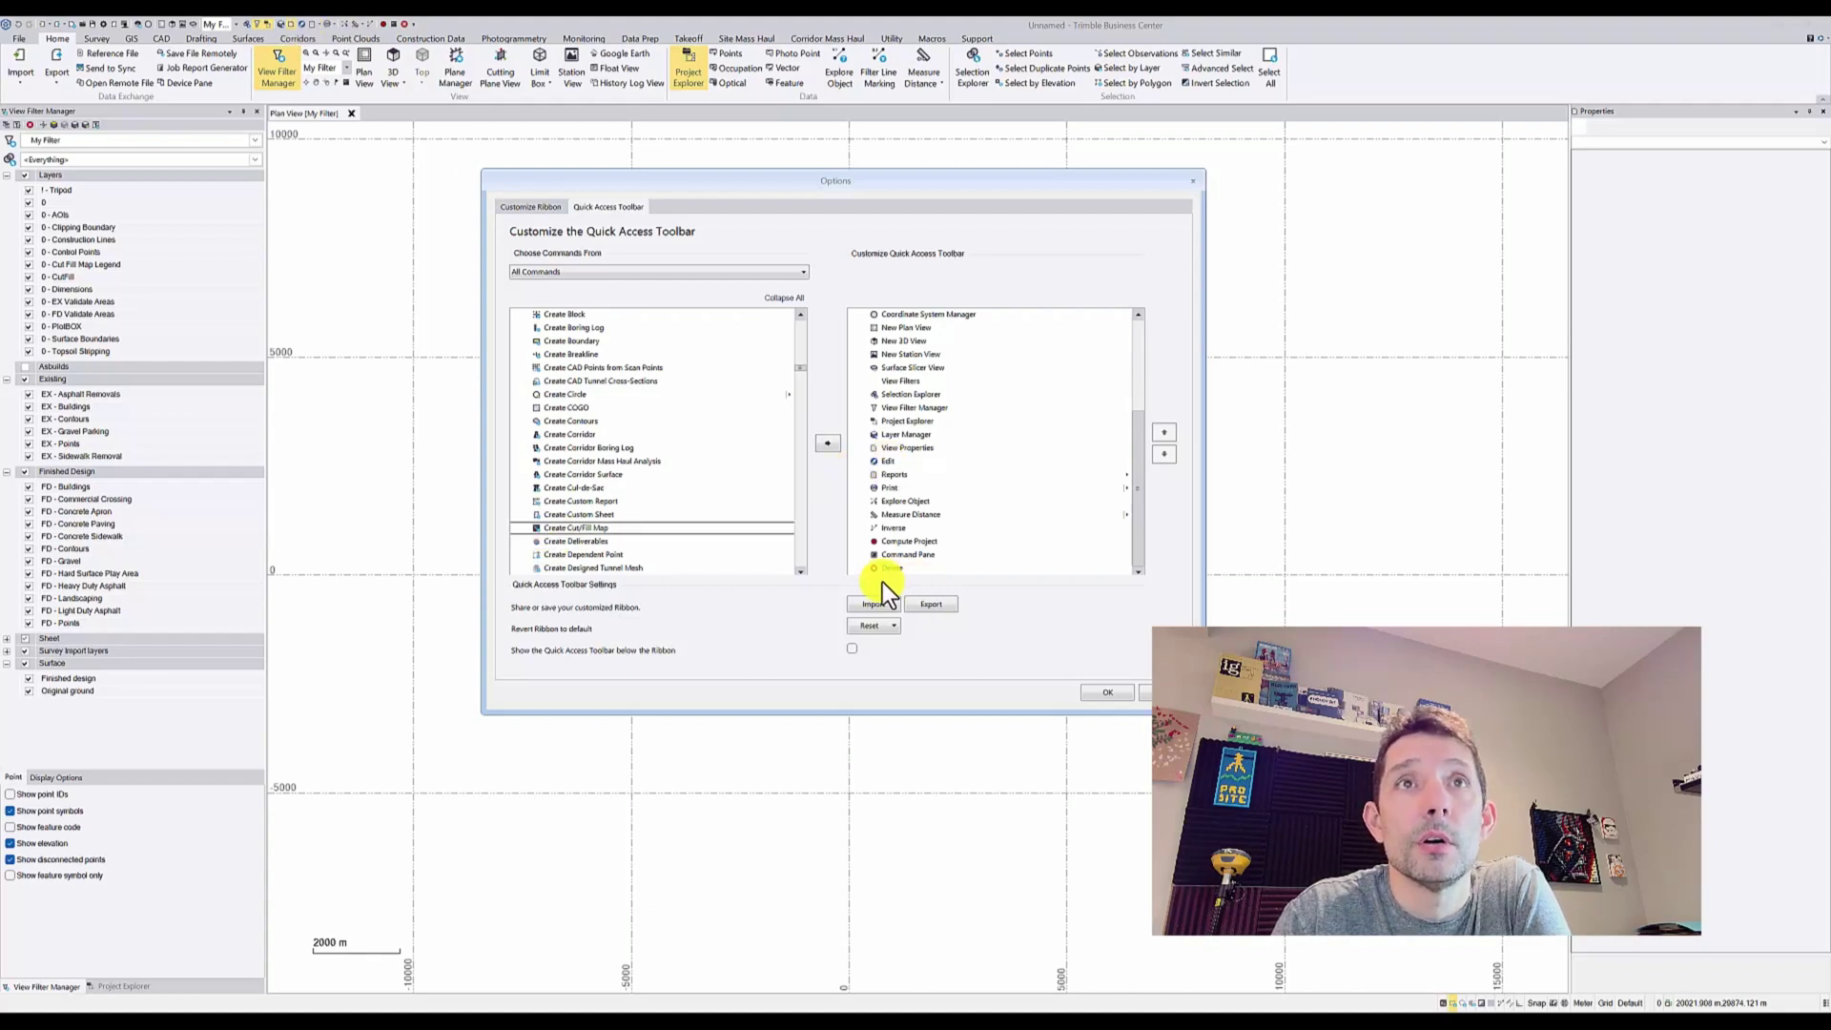
click(829, 443)
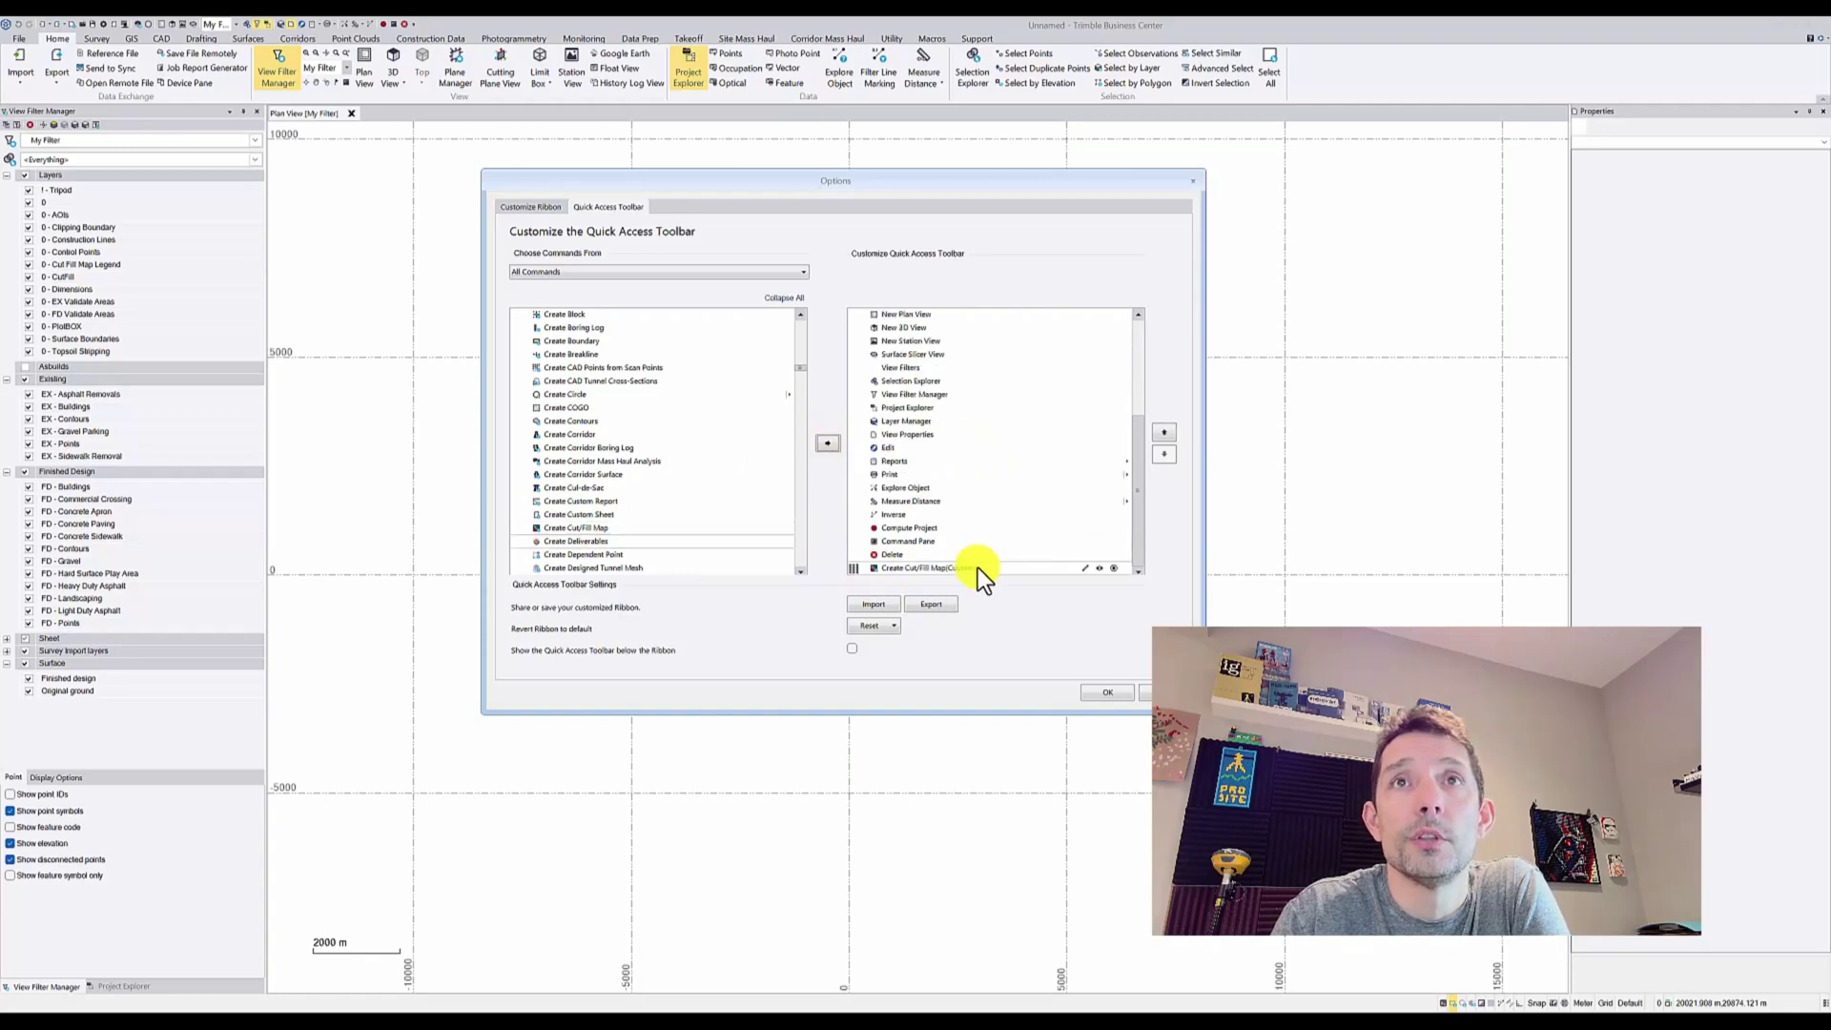
drag(855, 575, 855, 464)
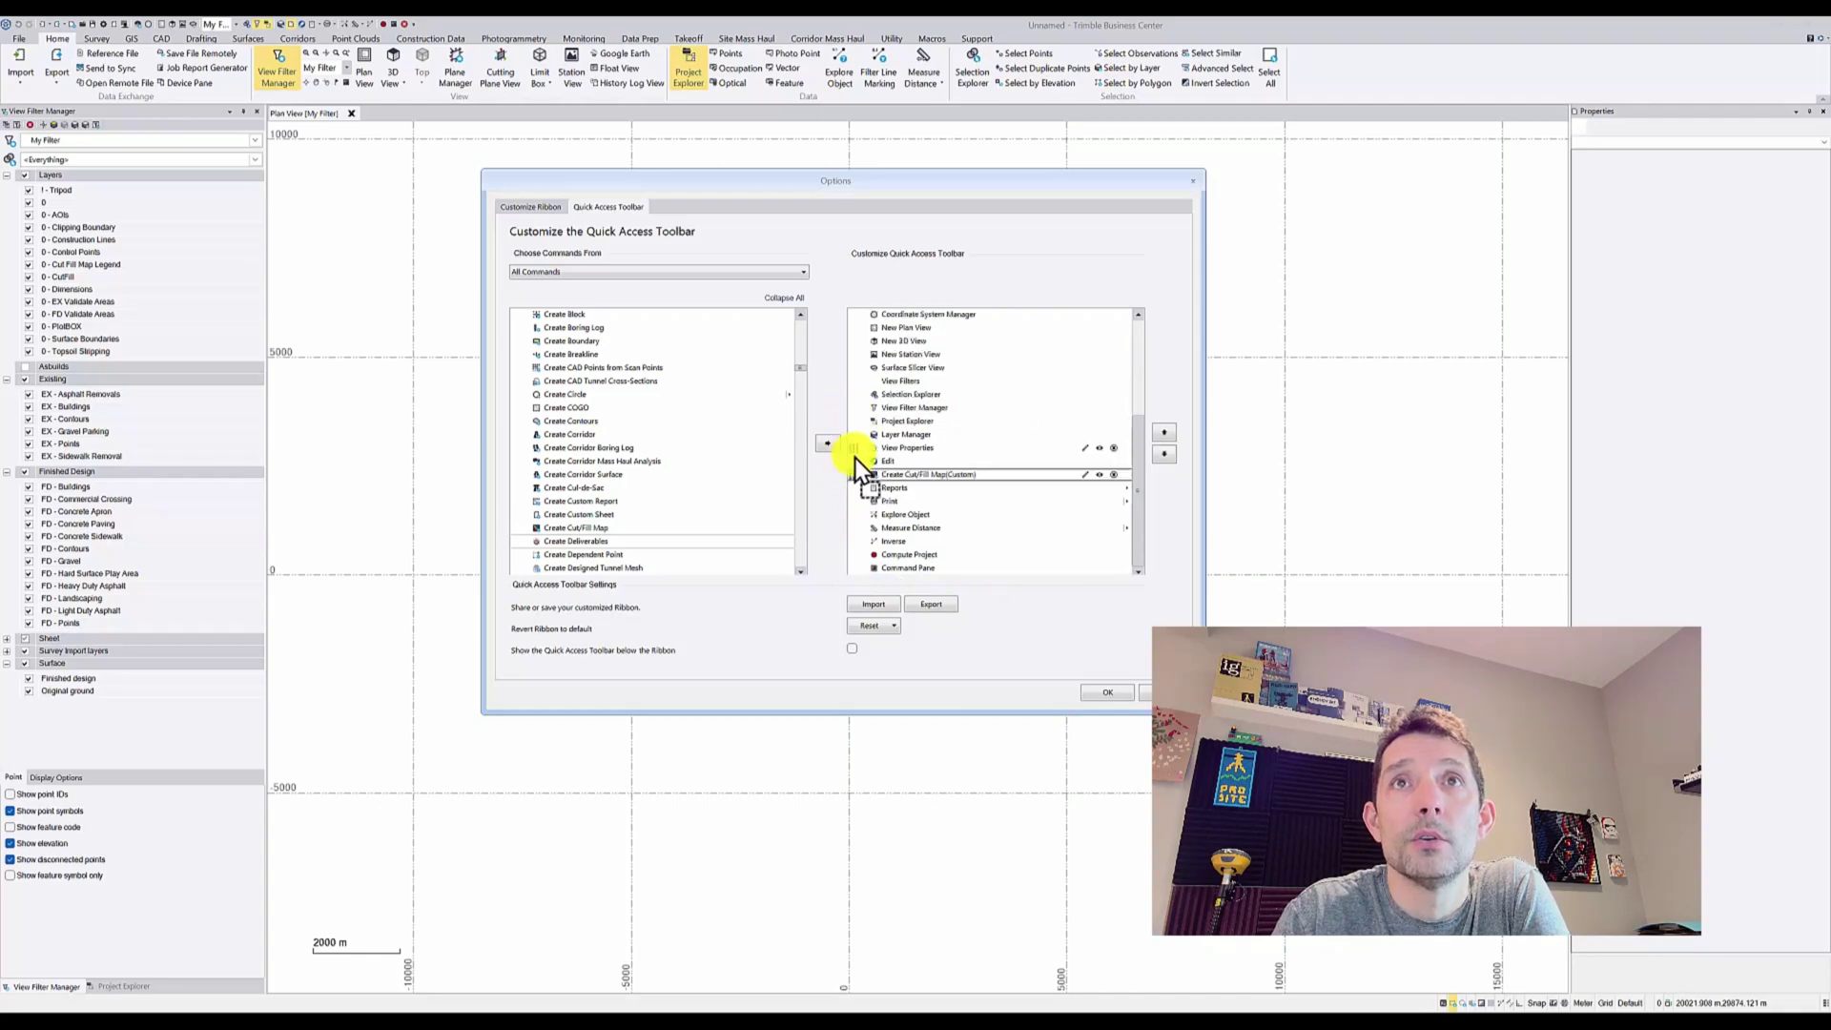
click(1107, 694)
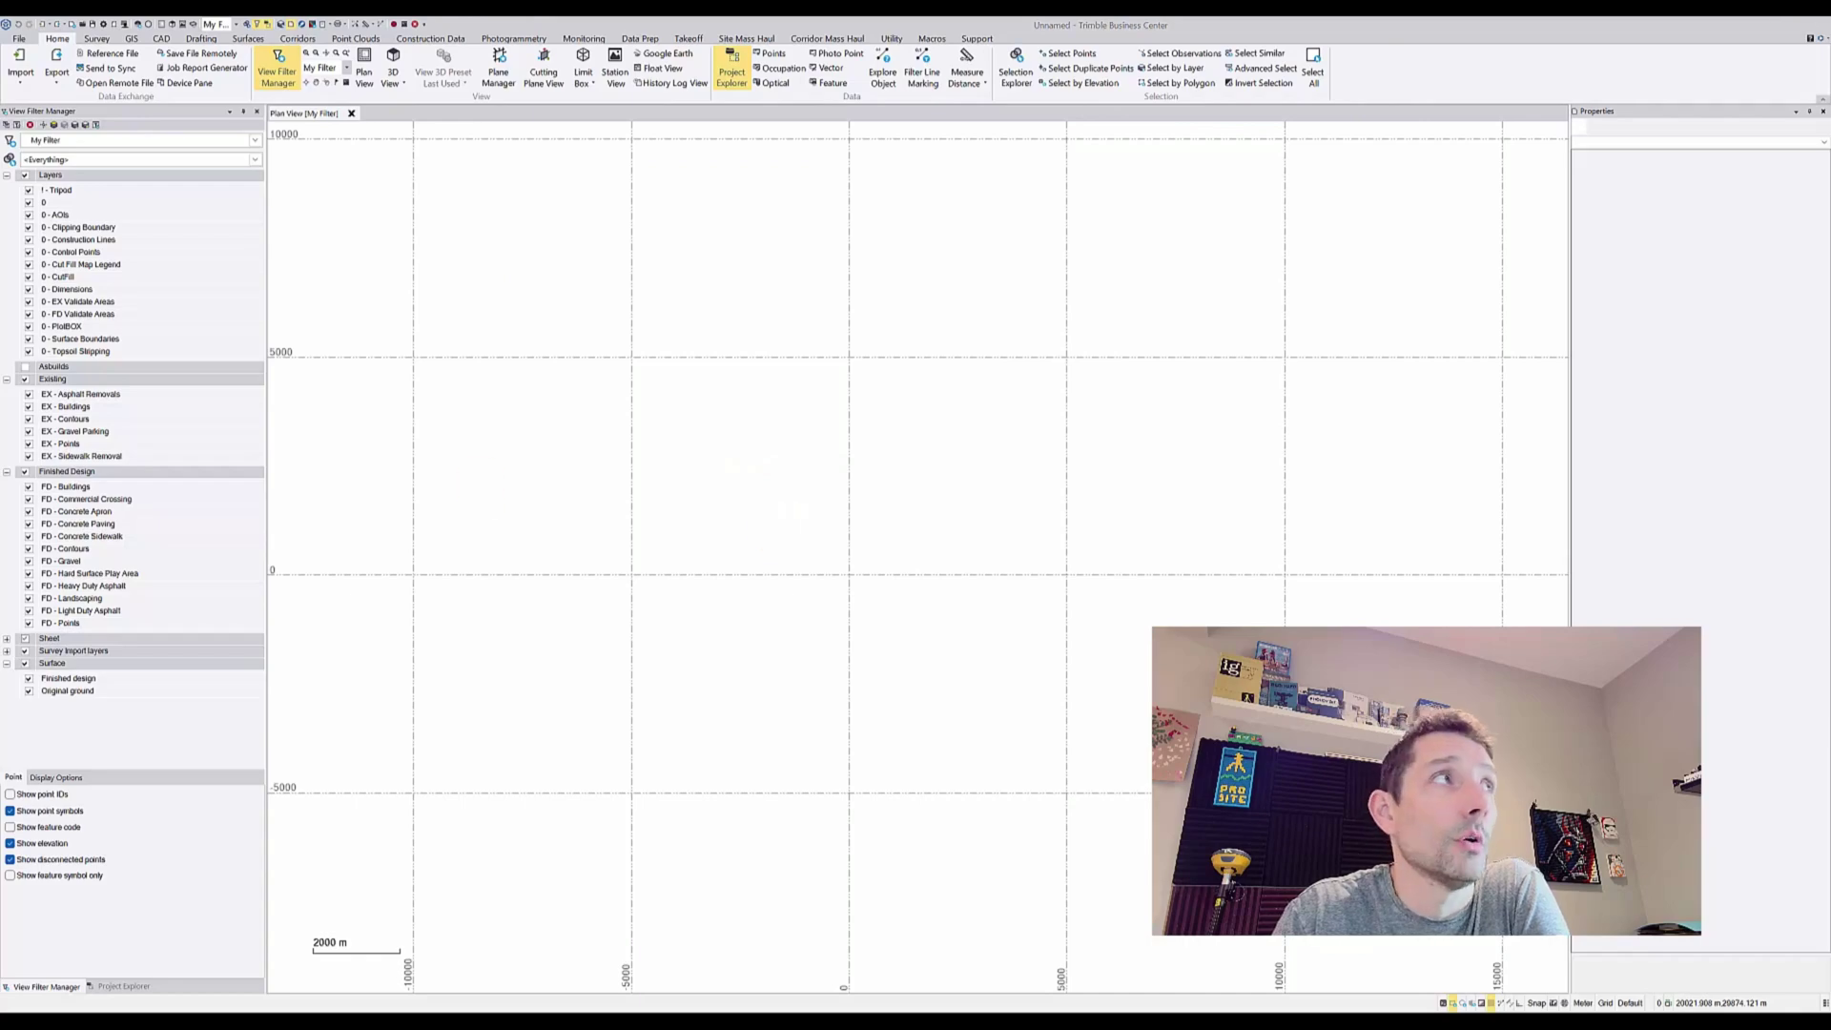
Remove the custom Create Cut/Fill Map entry from the Quick Access Toolbar list and confirm.
drag(0, 170, 1094, 229)
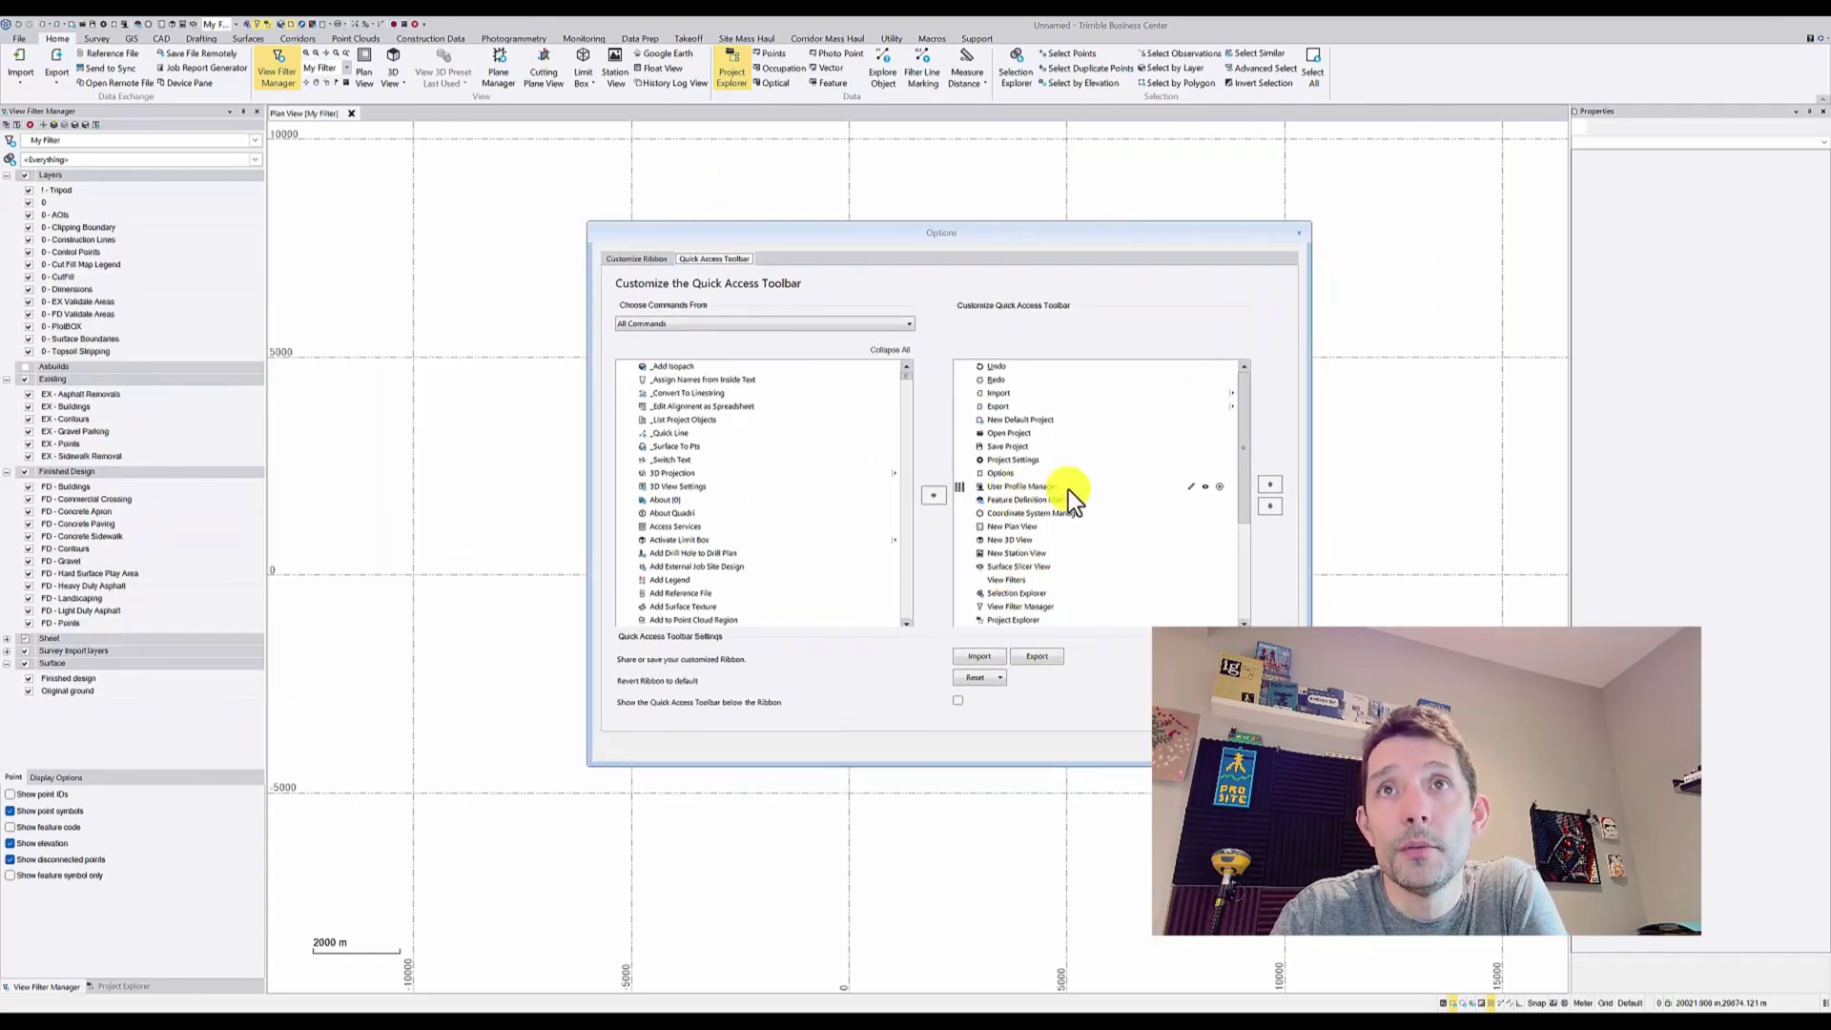
scroll(1059, 516, down, 2)
click(1012, 620)
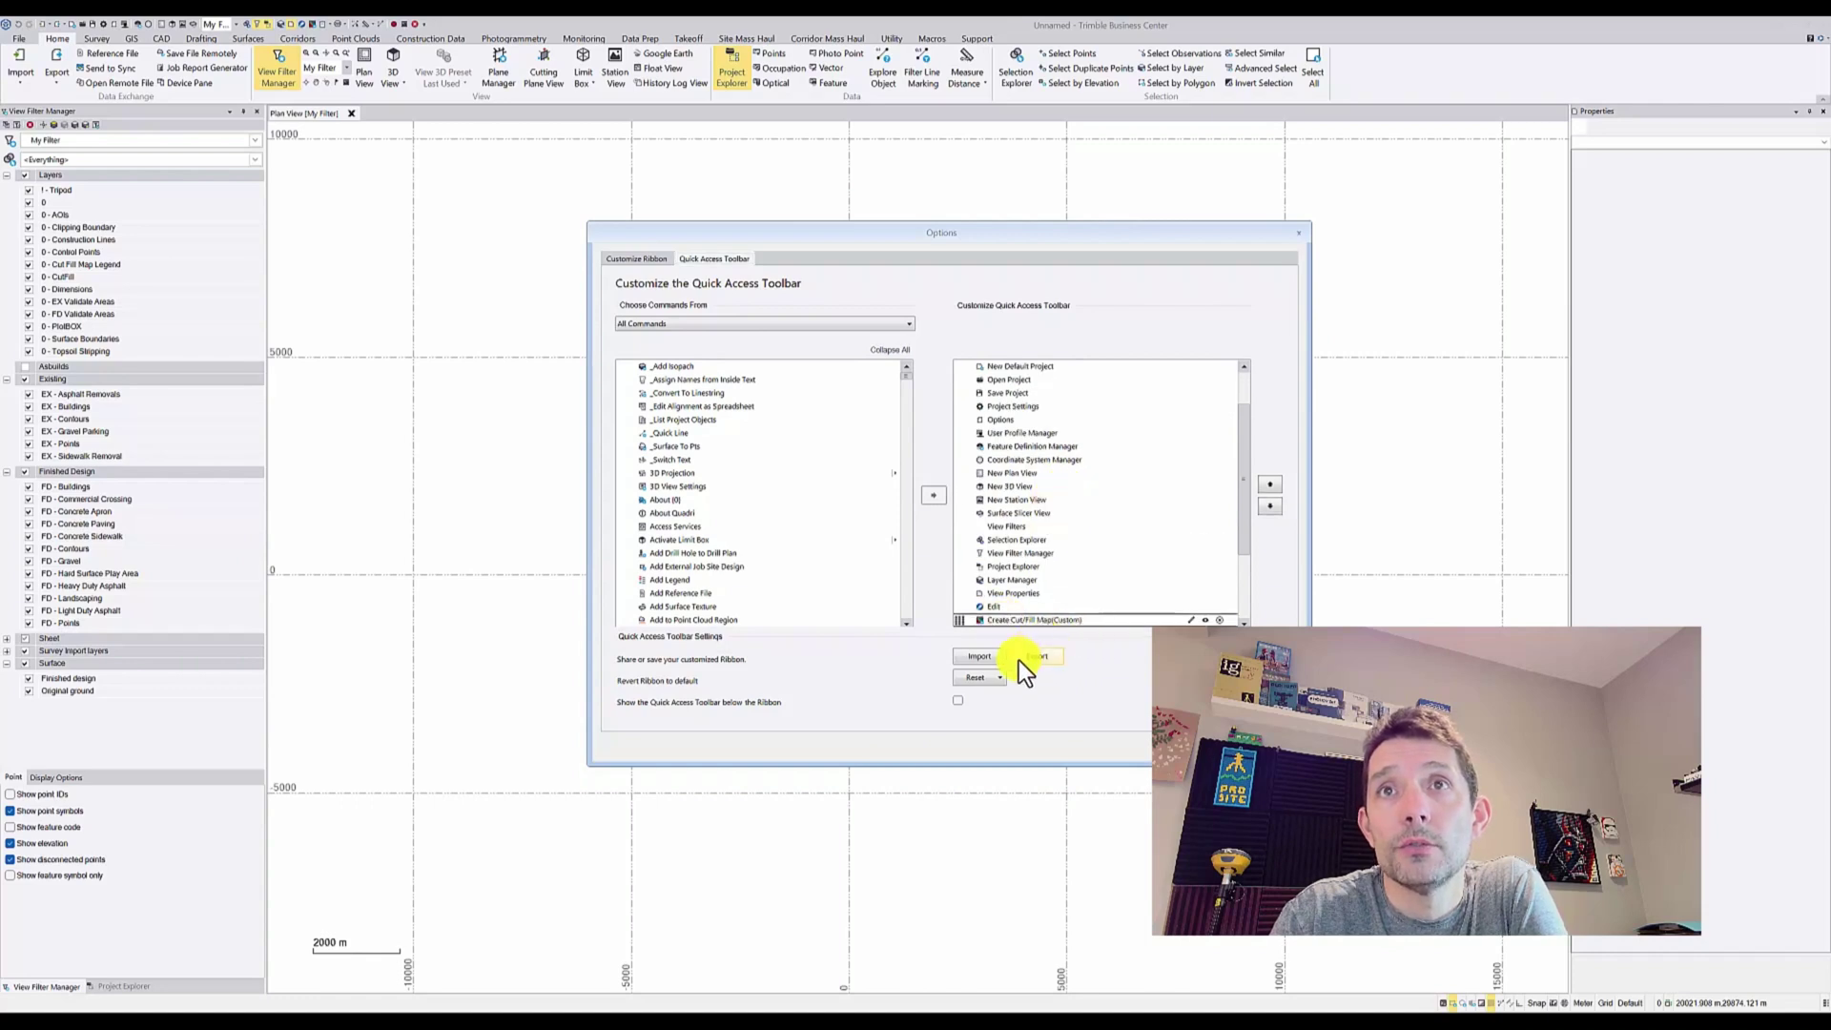
click(1220, 622)
click(1192, 745)
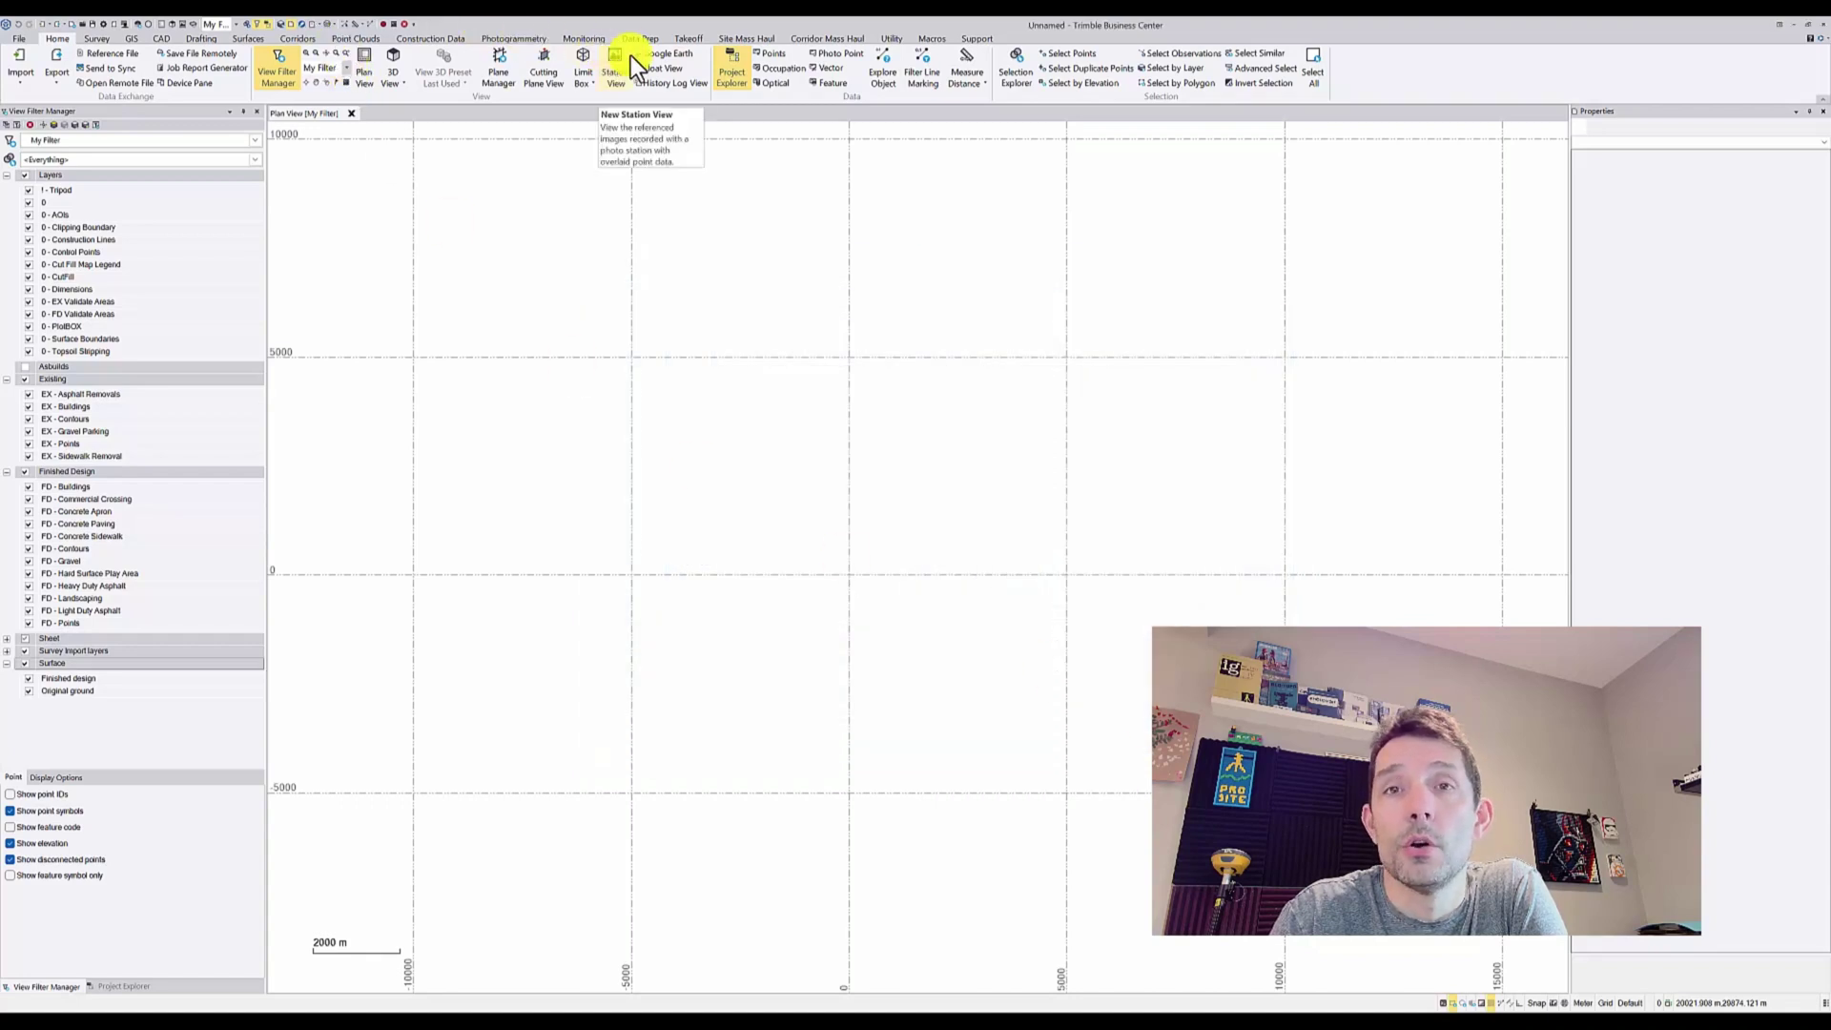
In Customize the Ribbon, turn off Photogrammetry and turn on Drill Pile Compact visibility.
right_click(1536, 63)
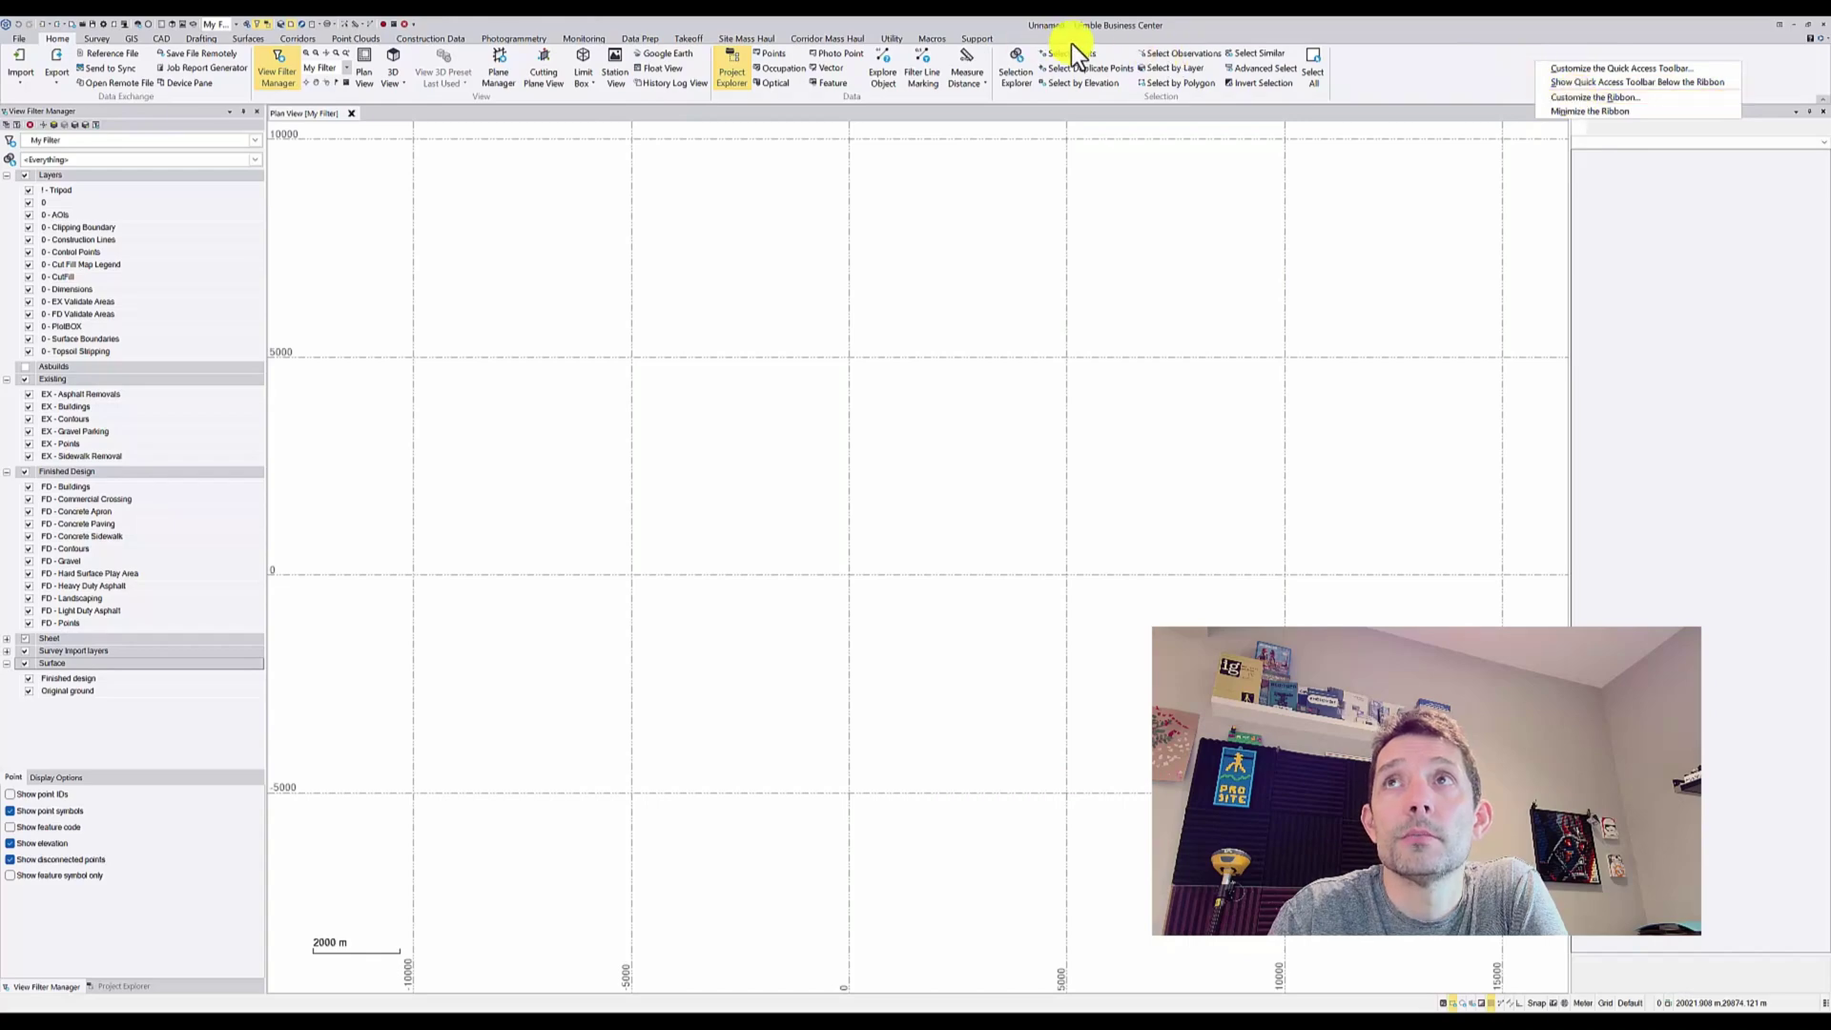
click(1600, 98)
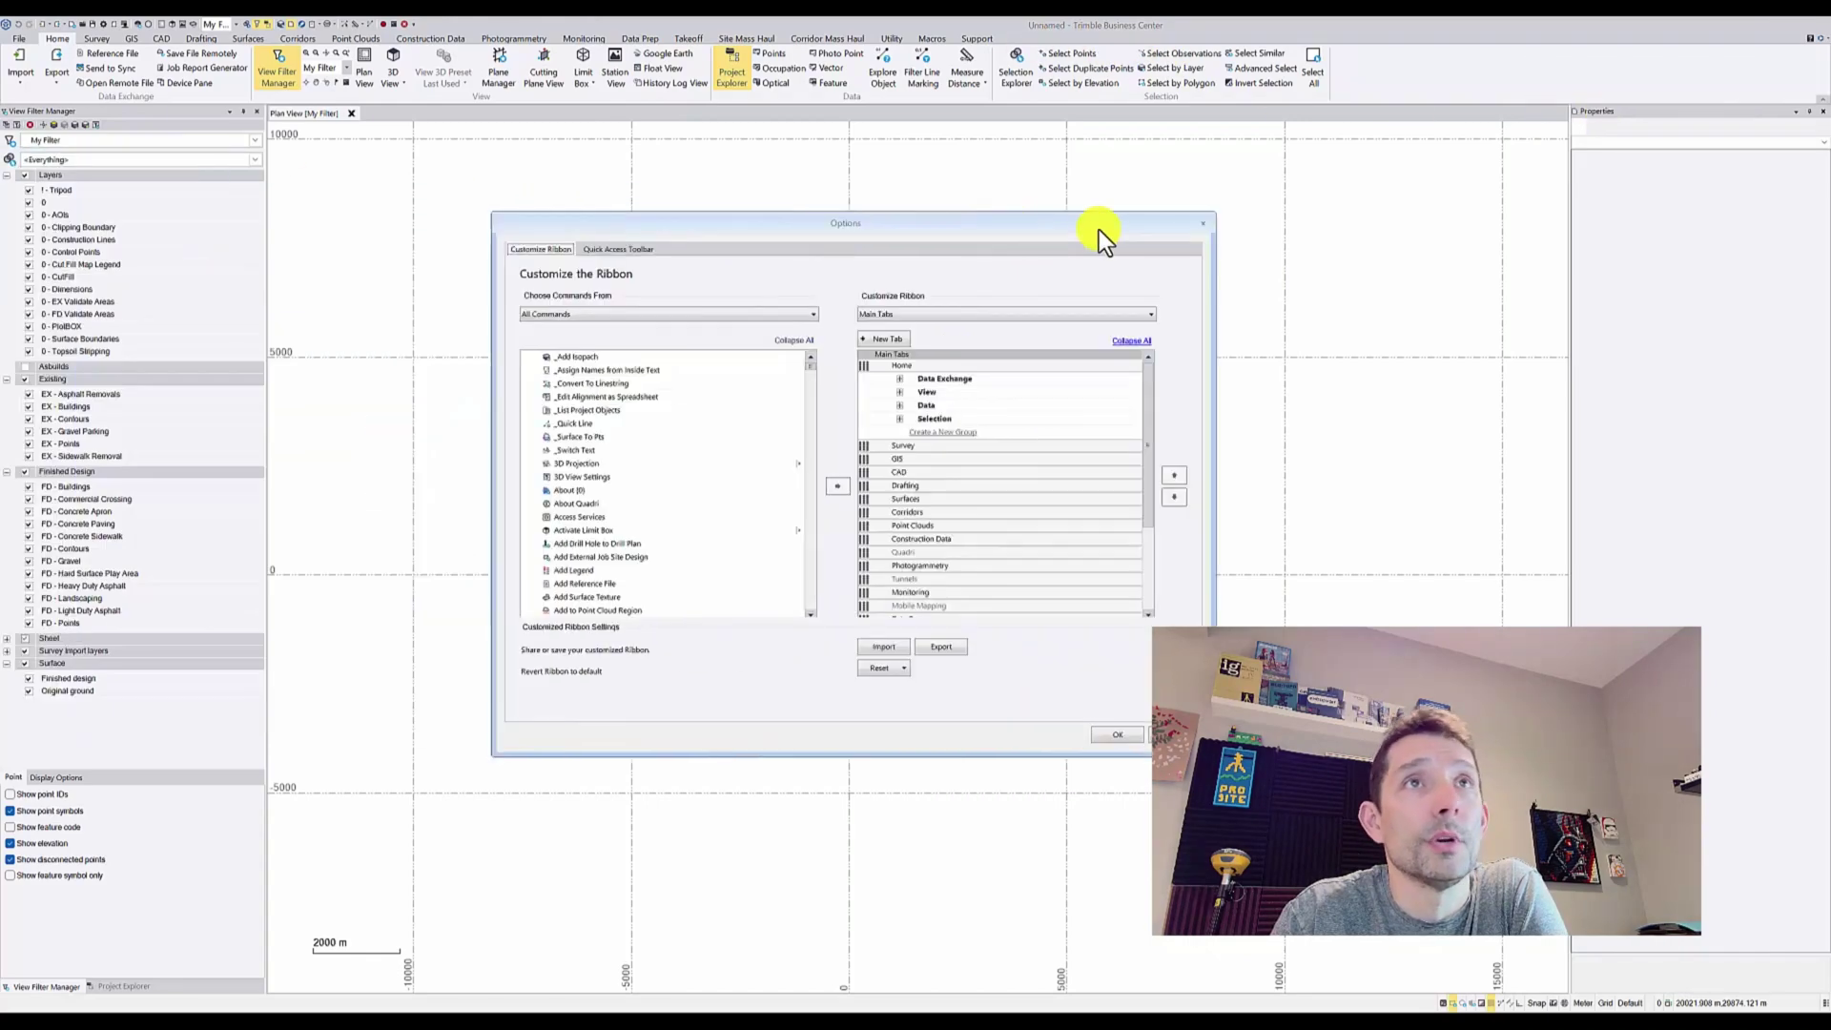
drag(1049, 221, 948, 207)
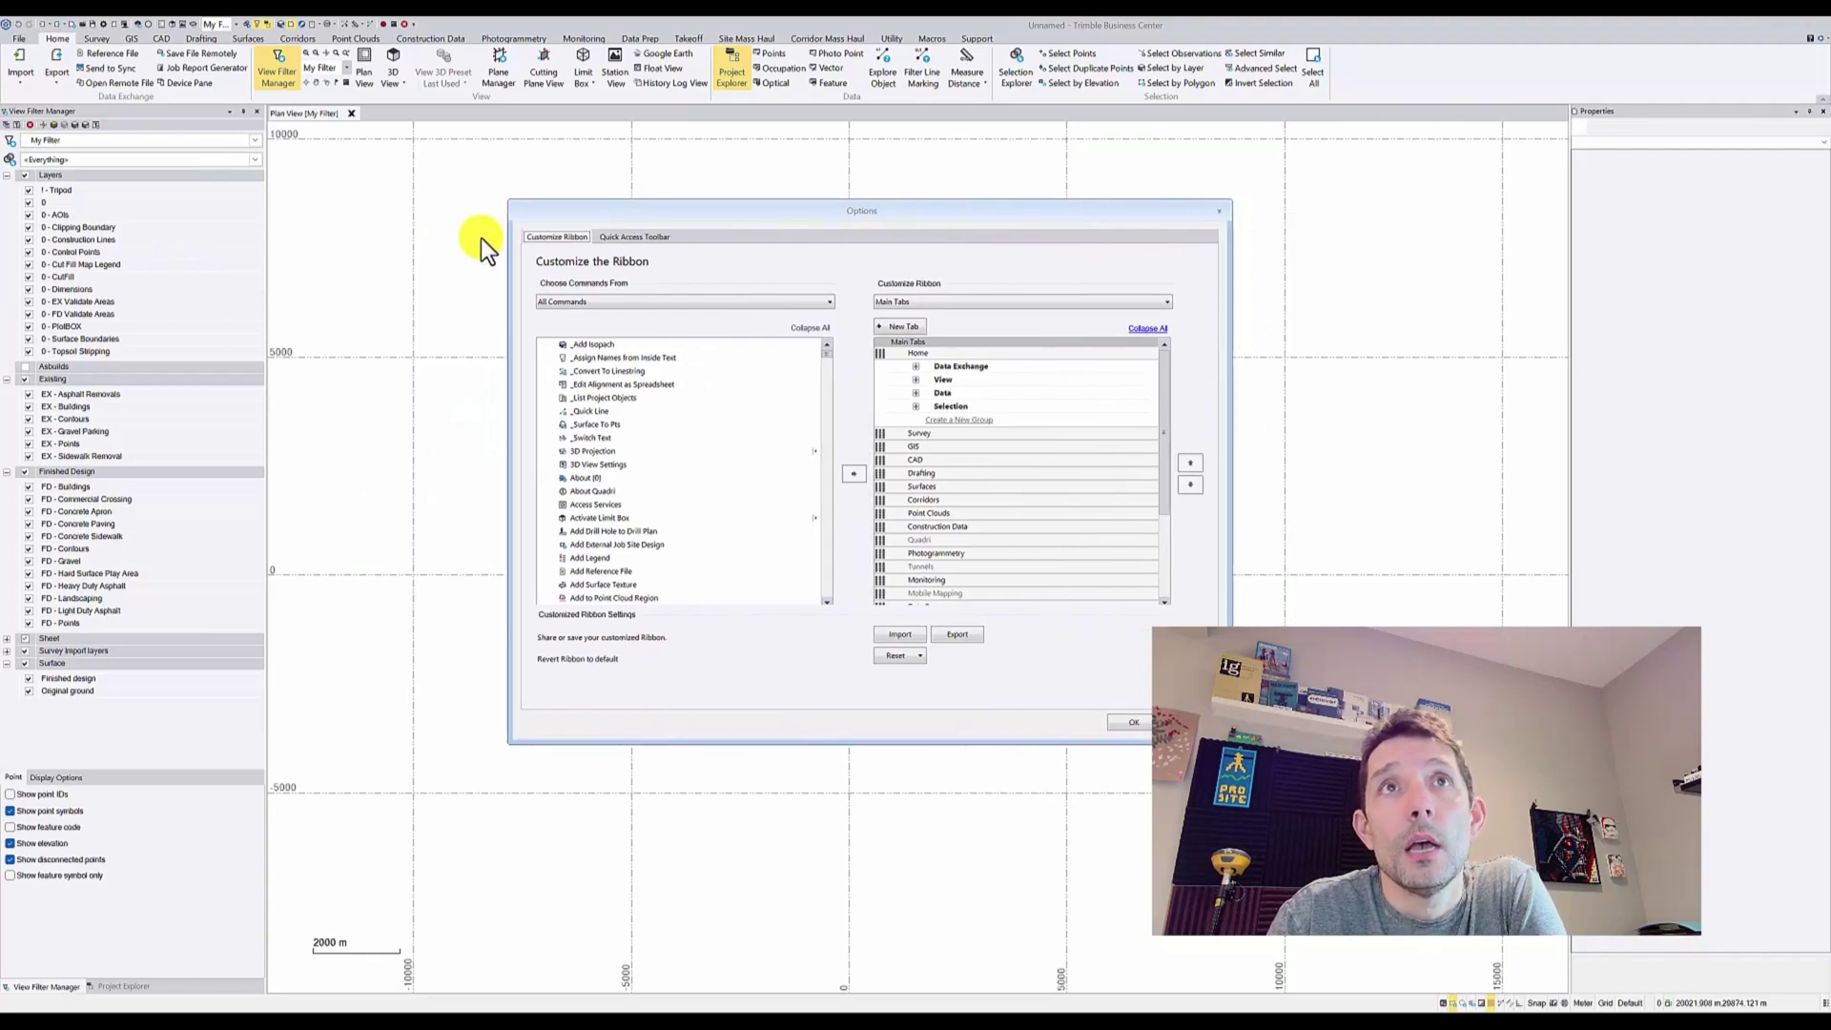
click(887, 354)
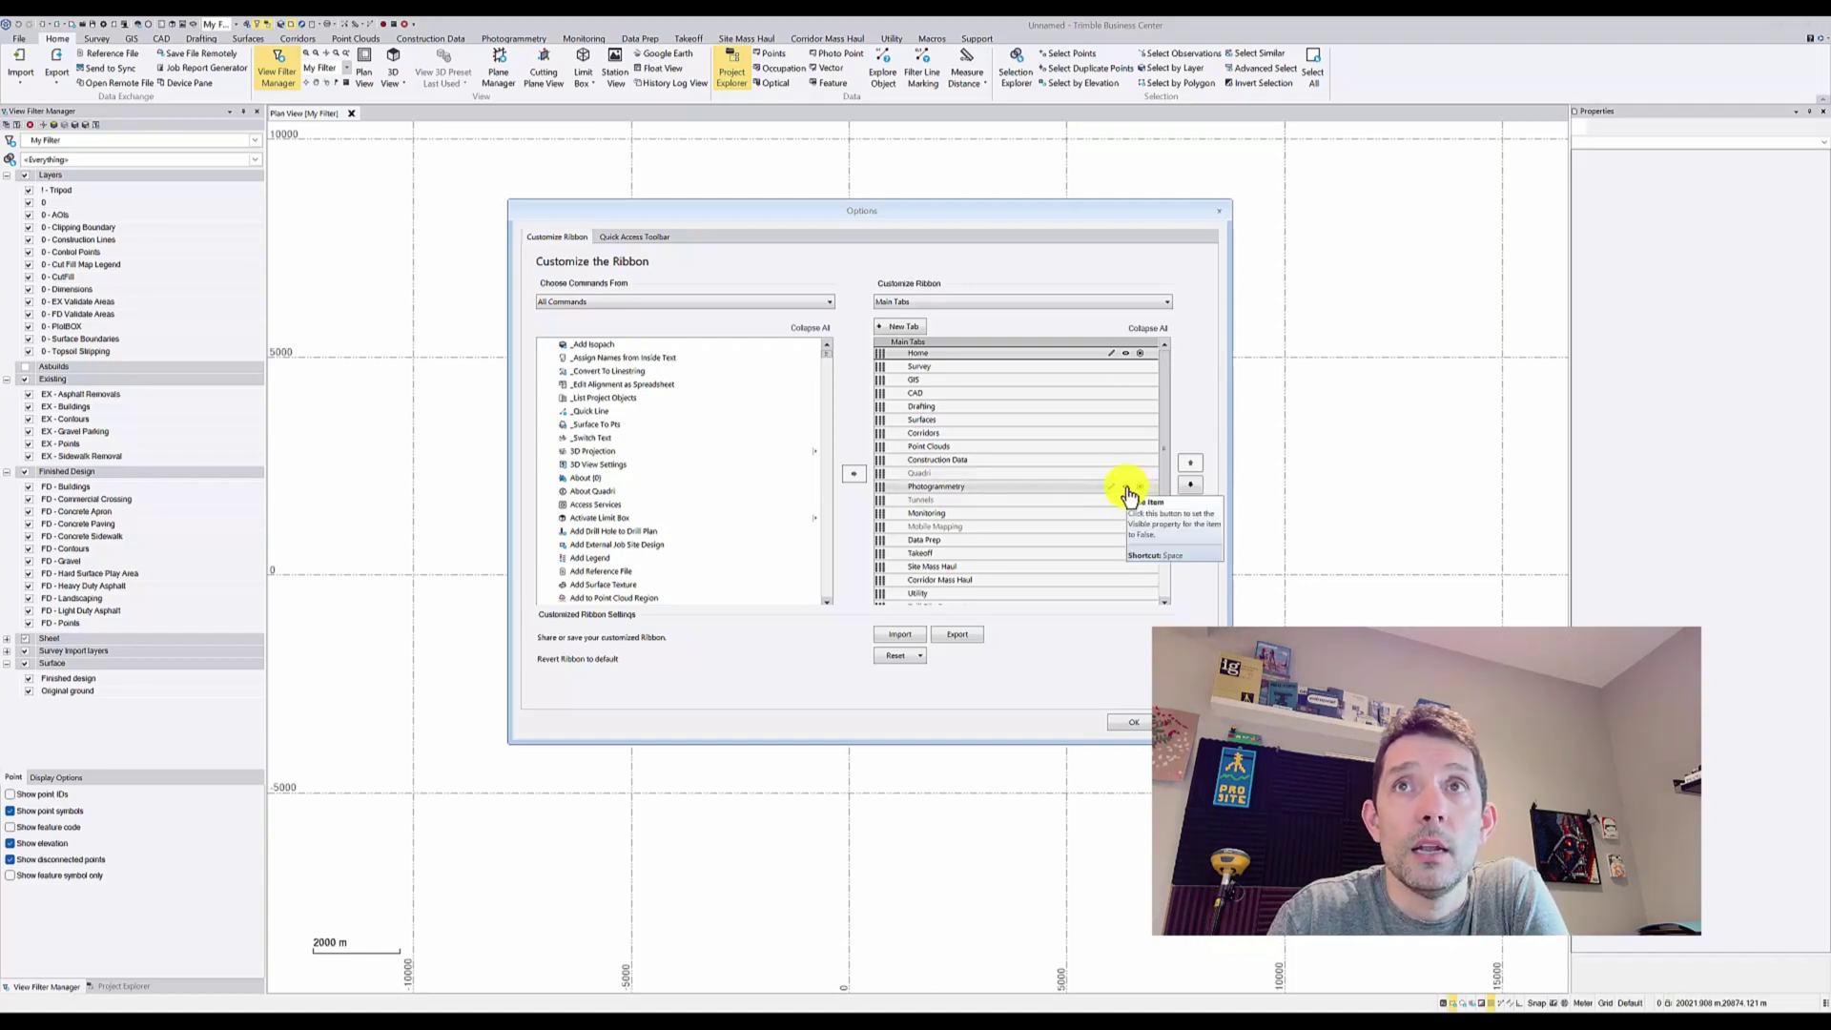
click(1128, 489)
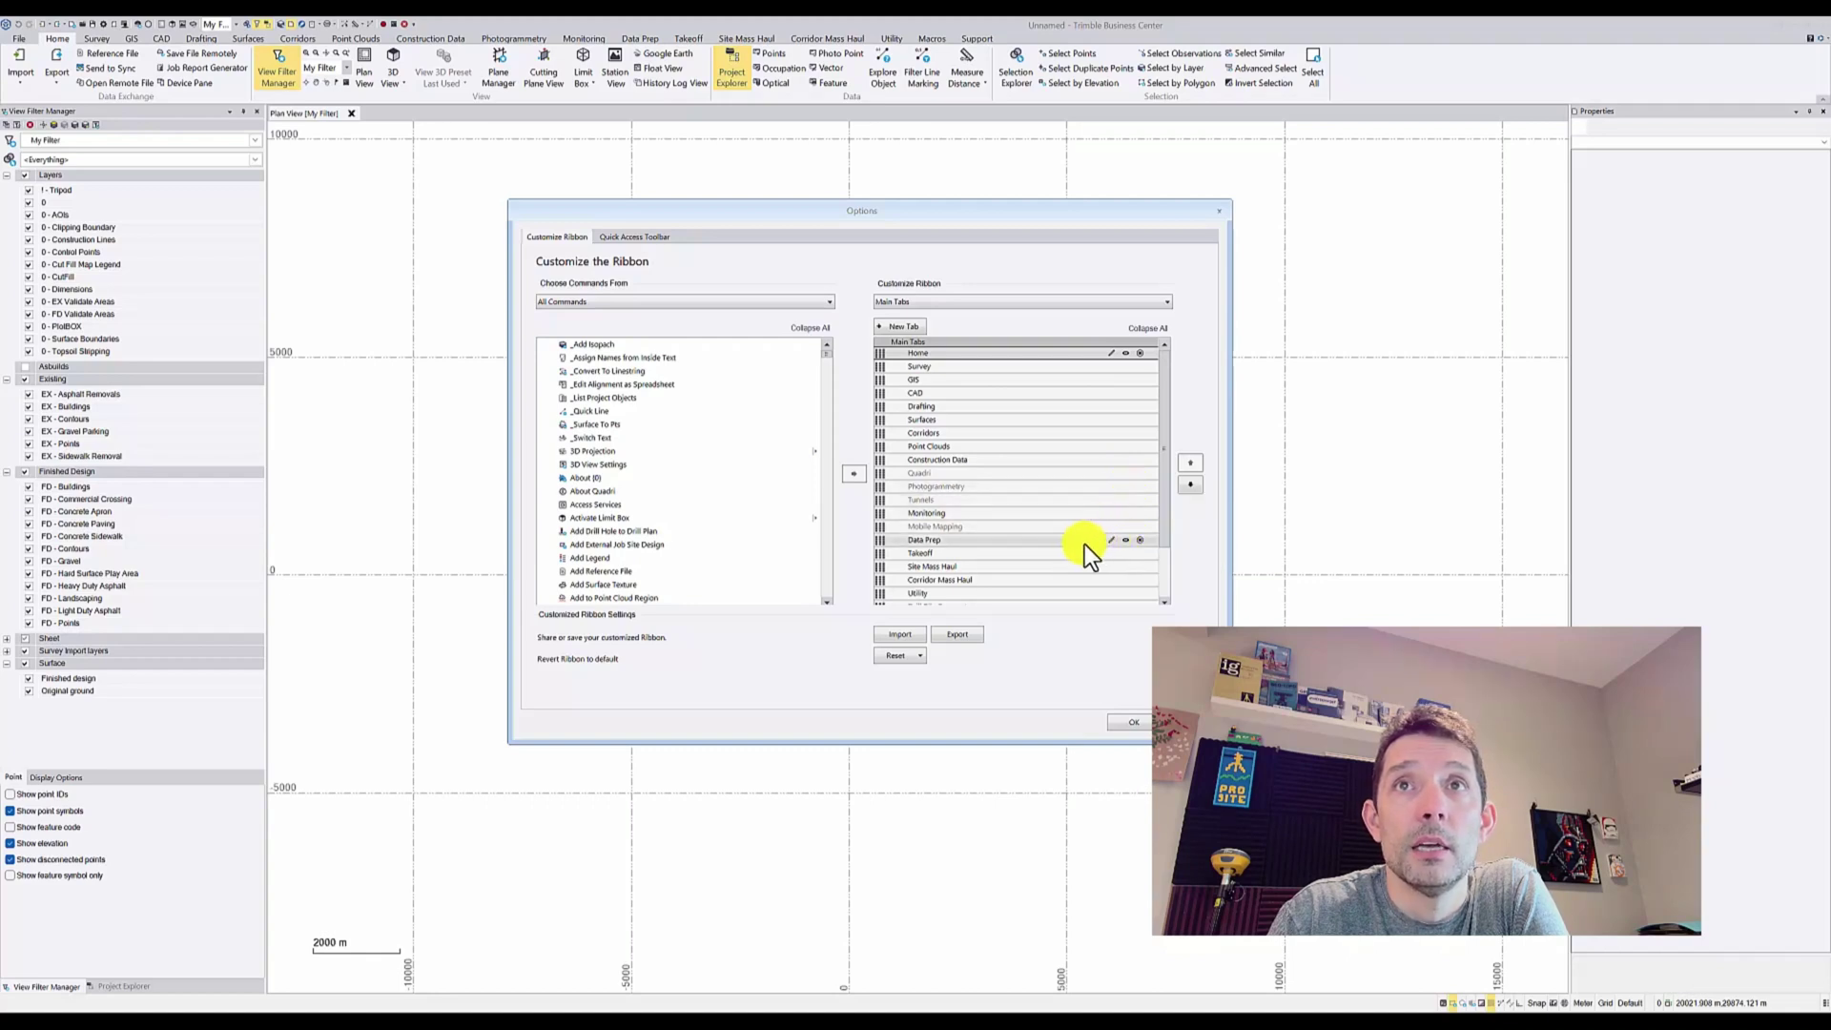
scroll(1077, 527, down, 2)
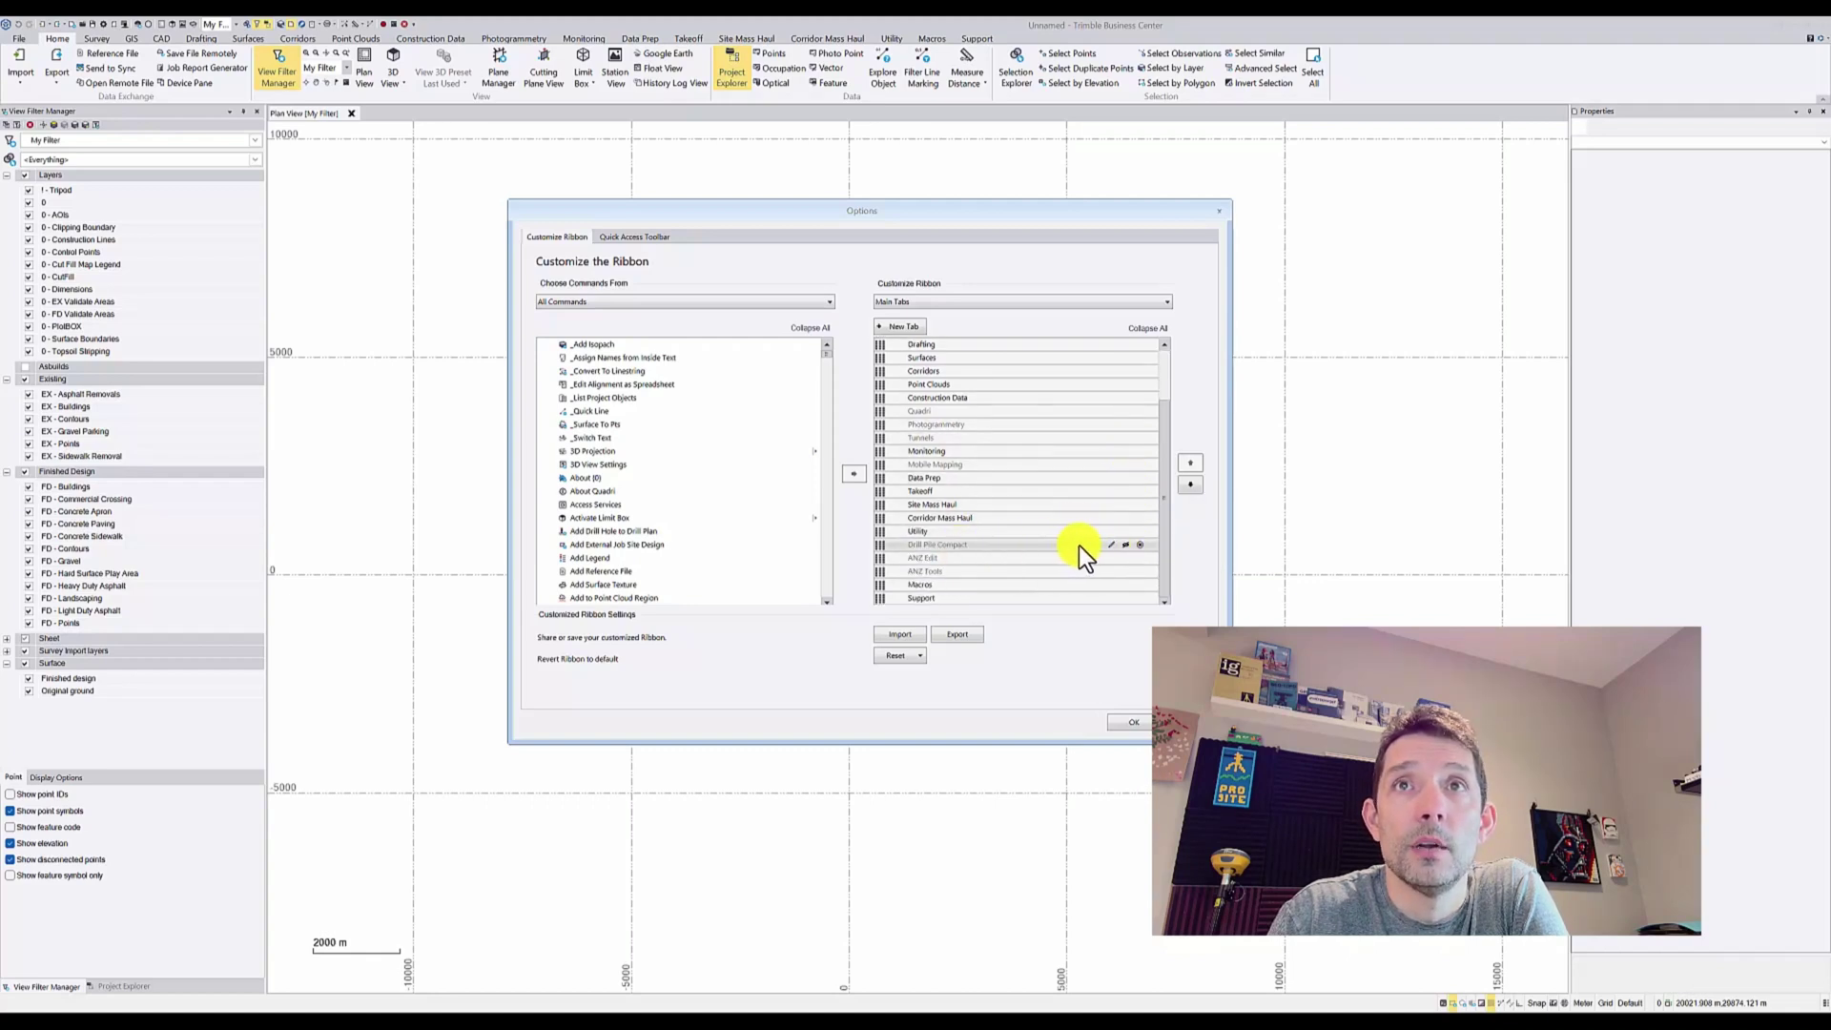
click(1124, 546)
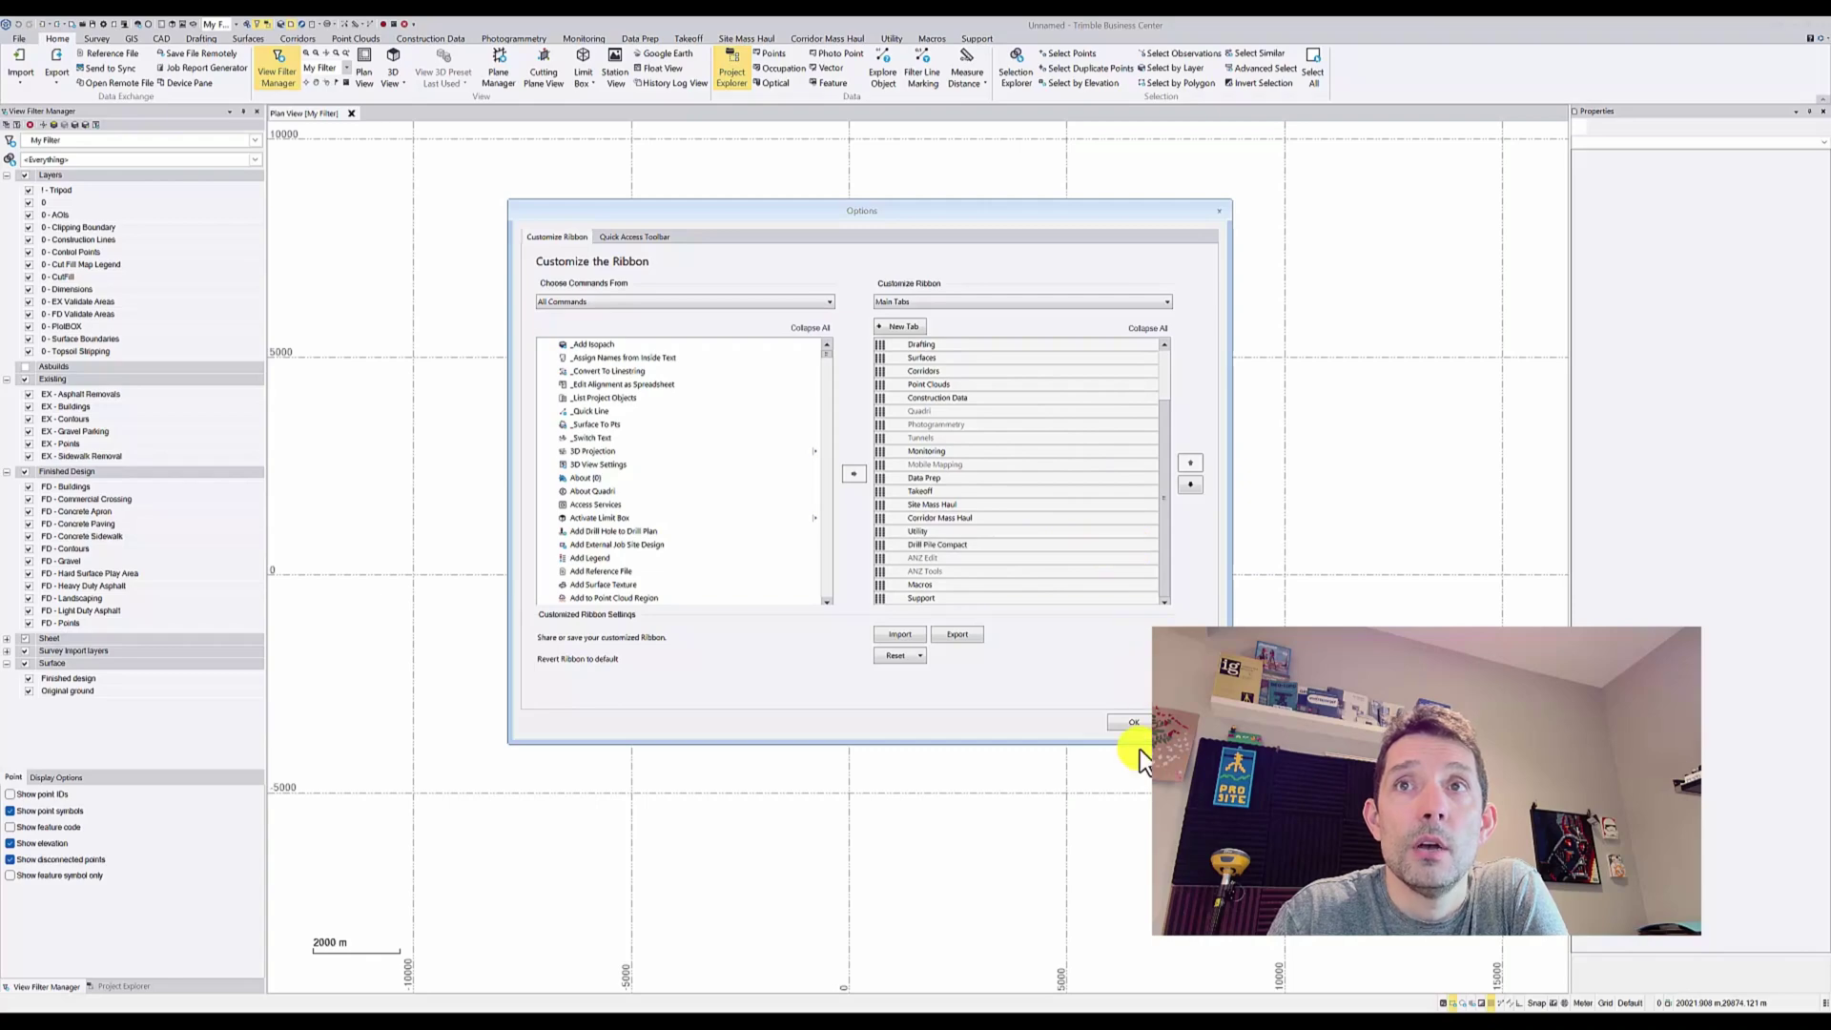
click(1137, 723)
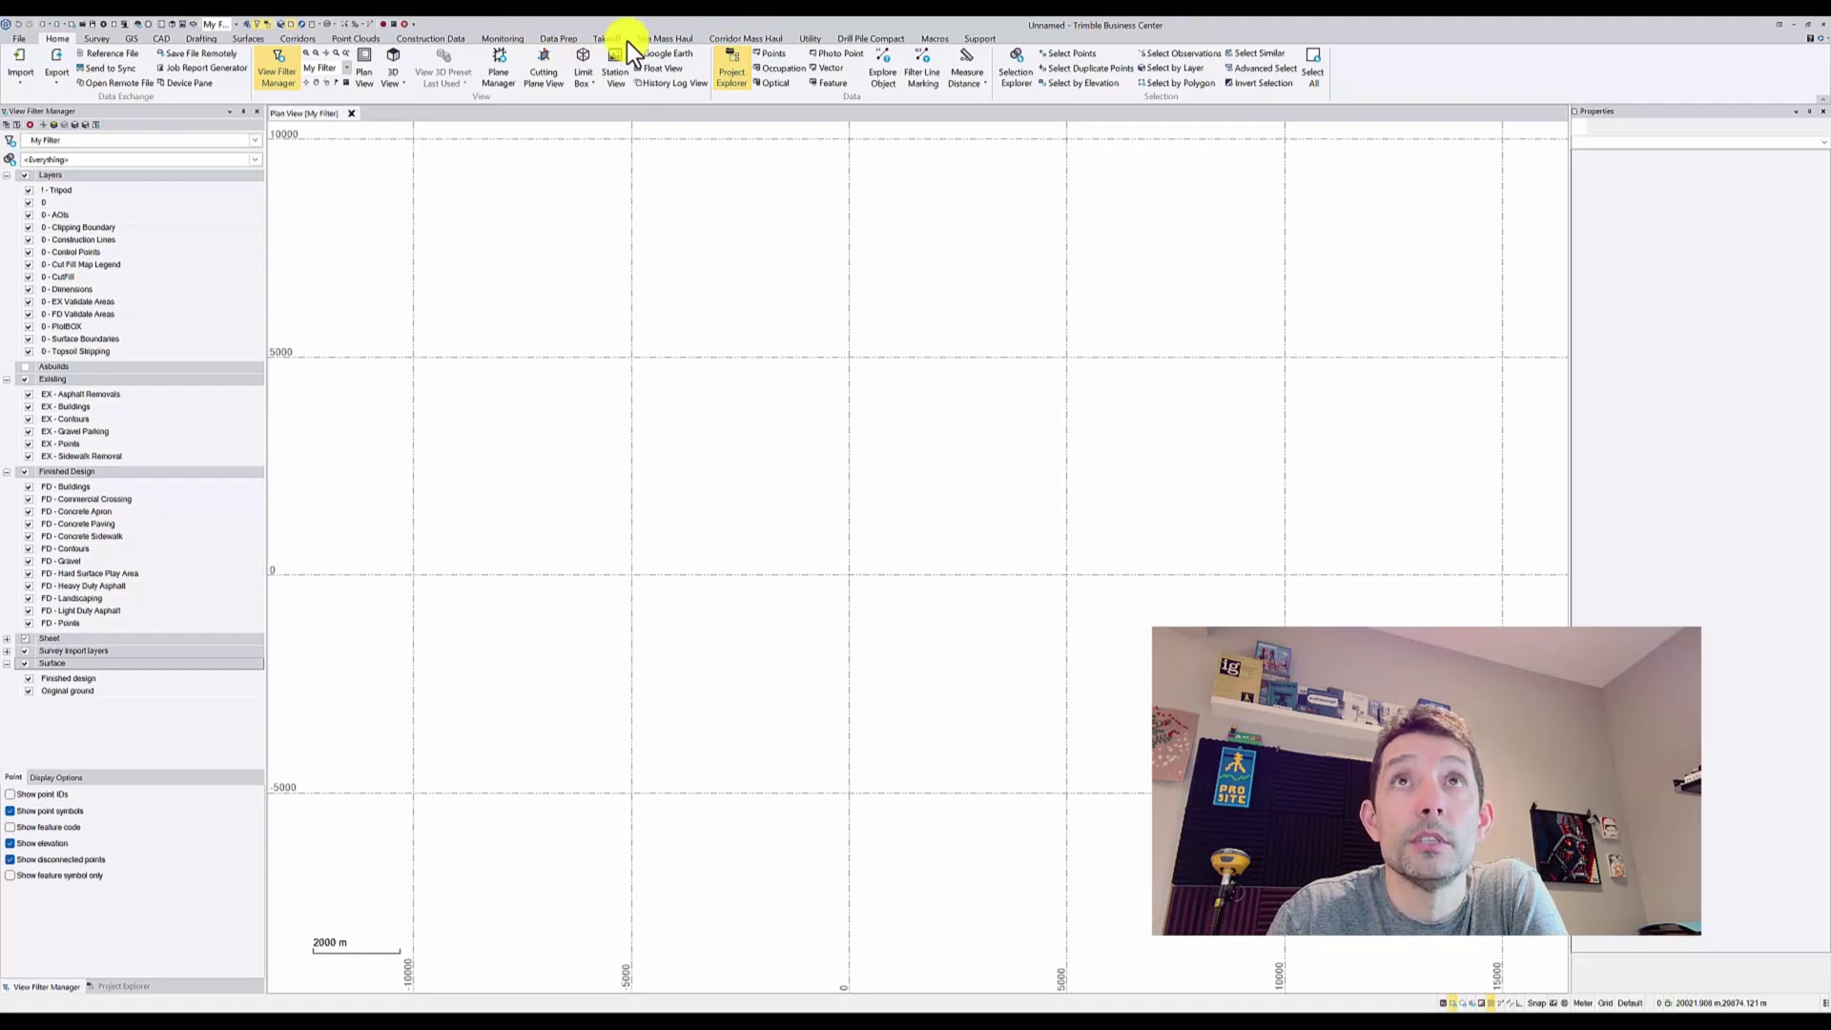
Switch the ribbon to the Drill Pile Compact tab and center the ribbon options window.
click(863, 39)
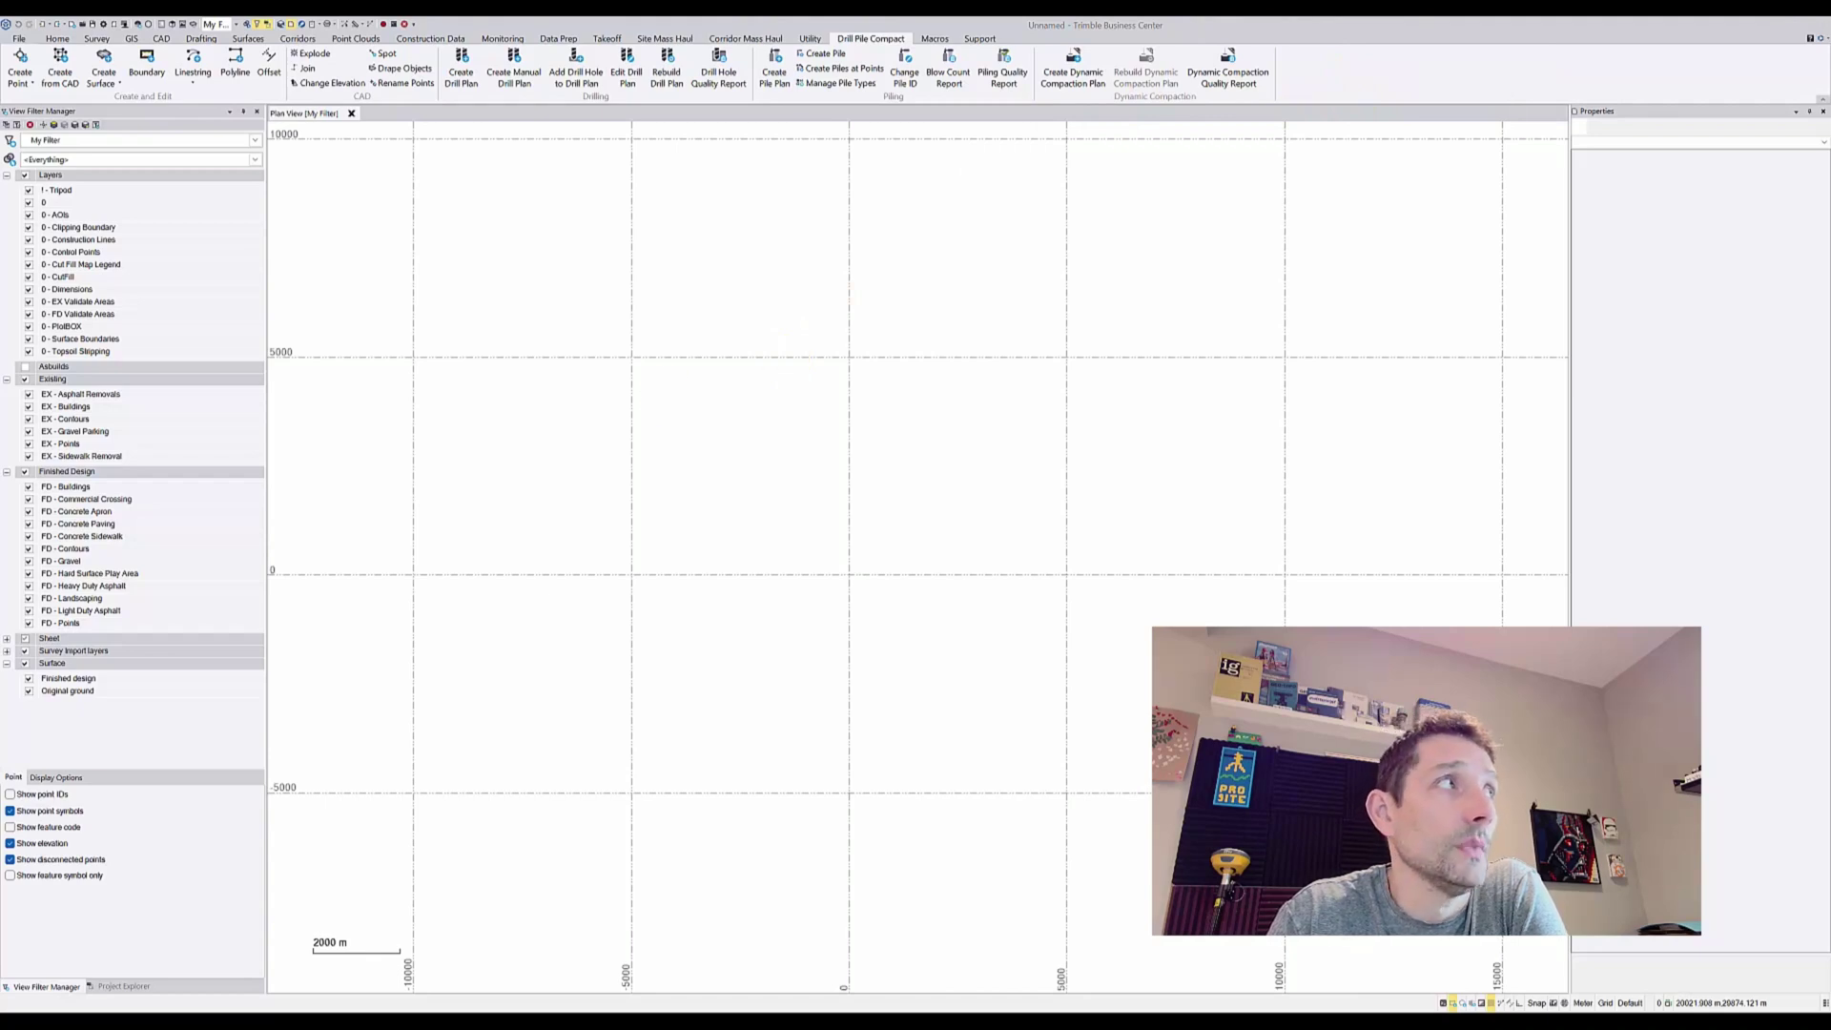
drag(2, 162, 790, 220)
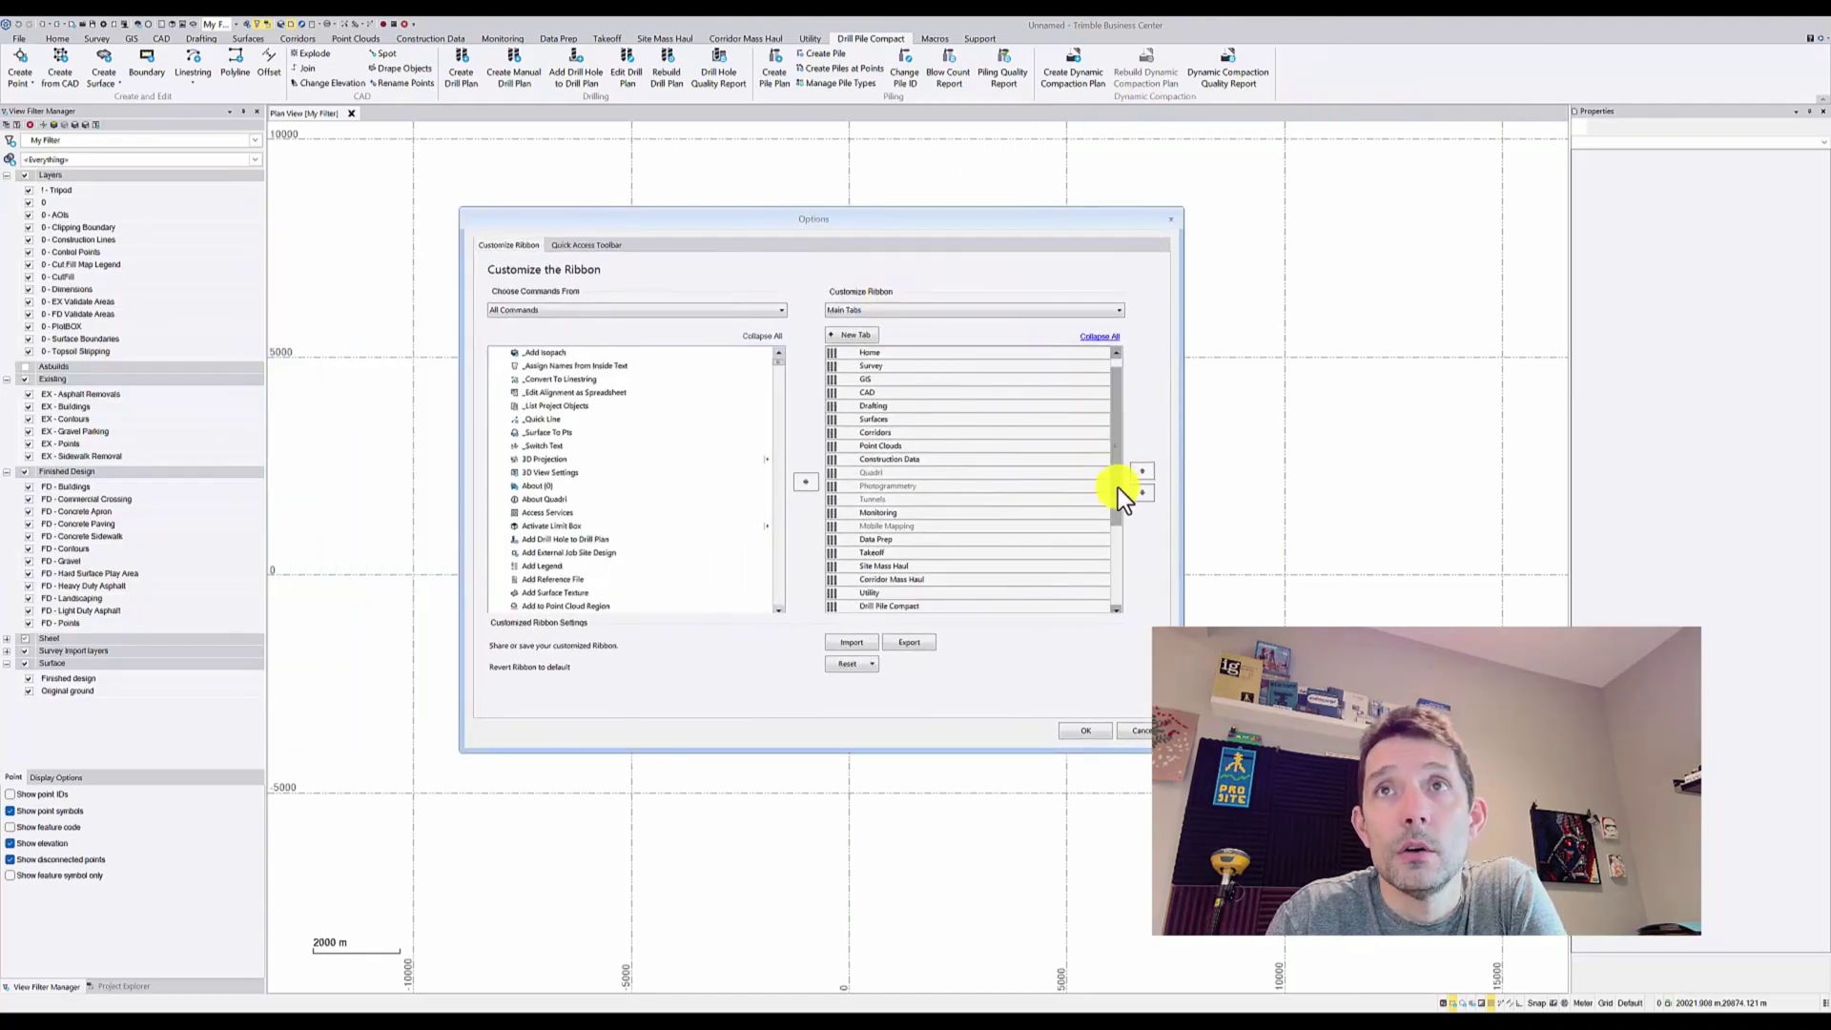
Expand Takeoff > Site Improvements in the Main Tabs tree, then close Options with OK.
drag(1117, 487, 1120, 577)
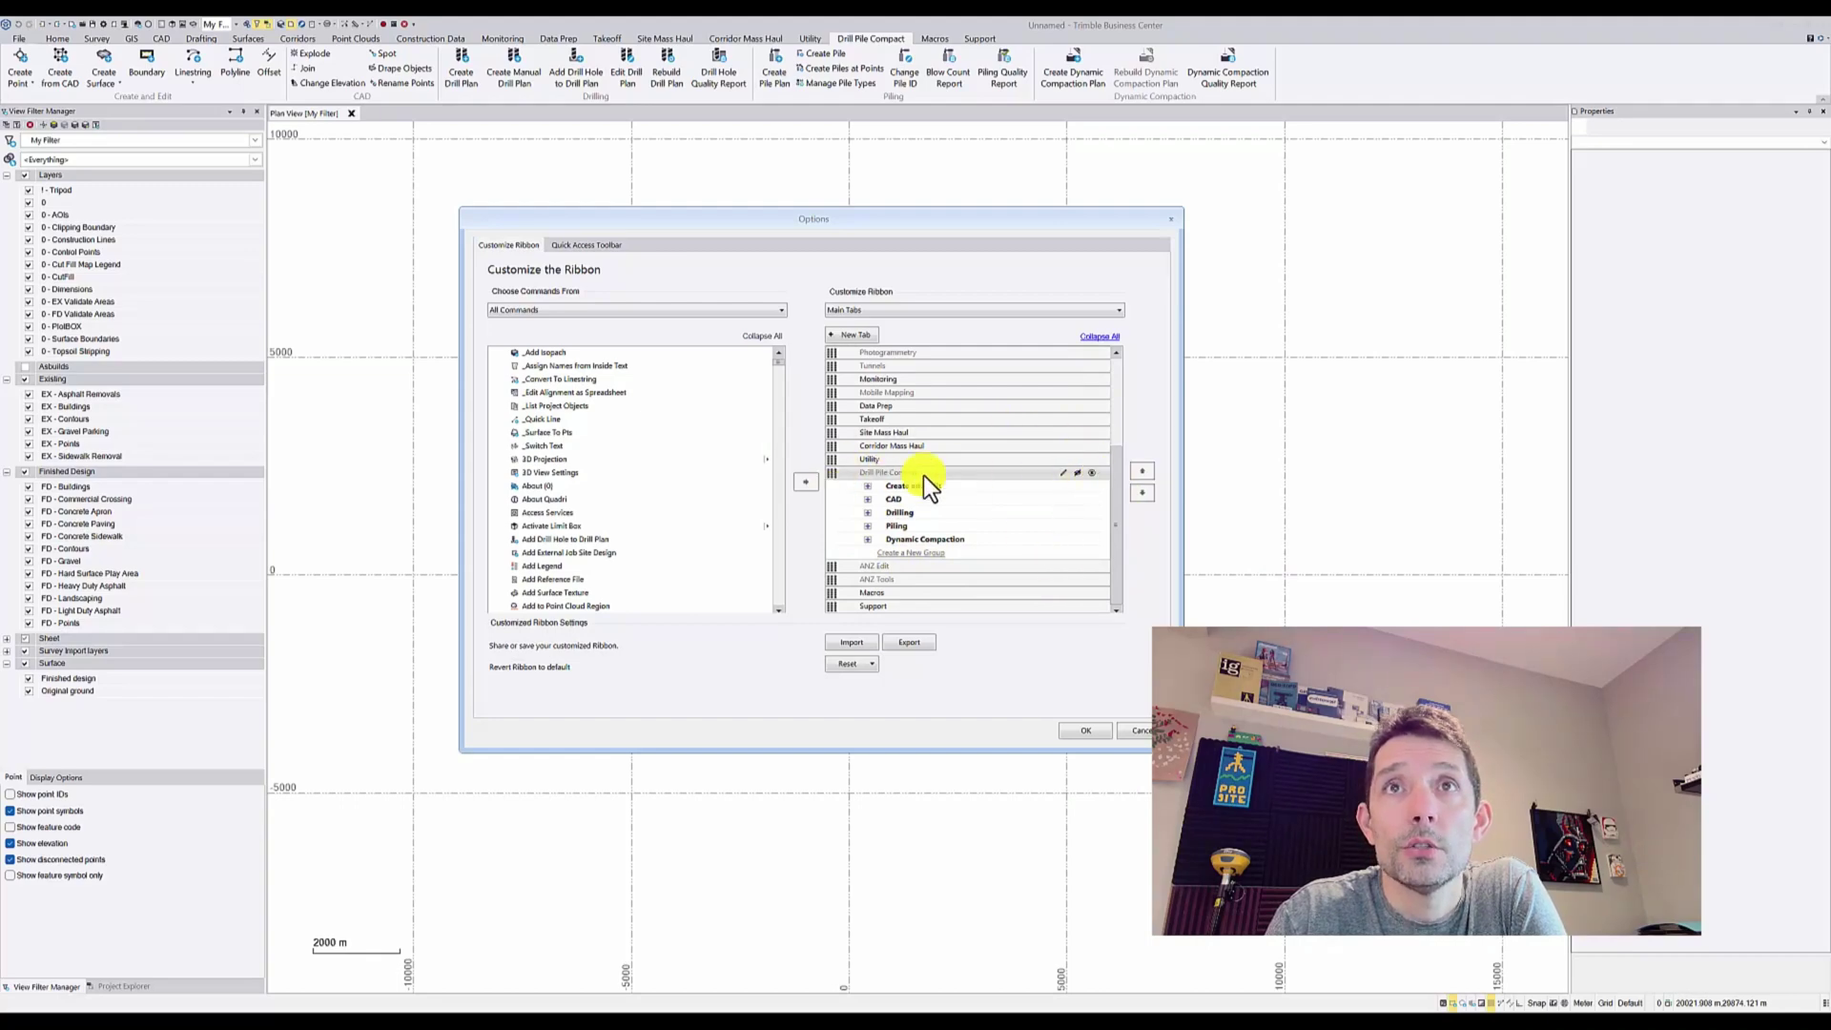
drag(1119, 472, 1115, 395)
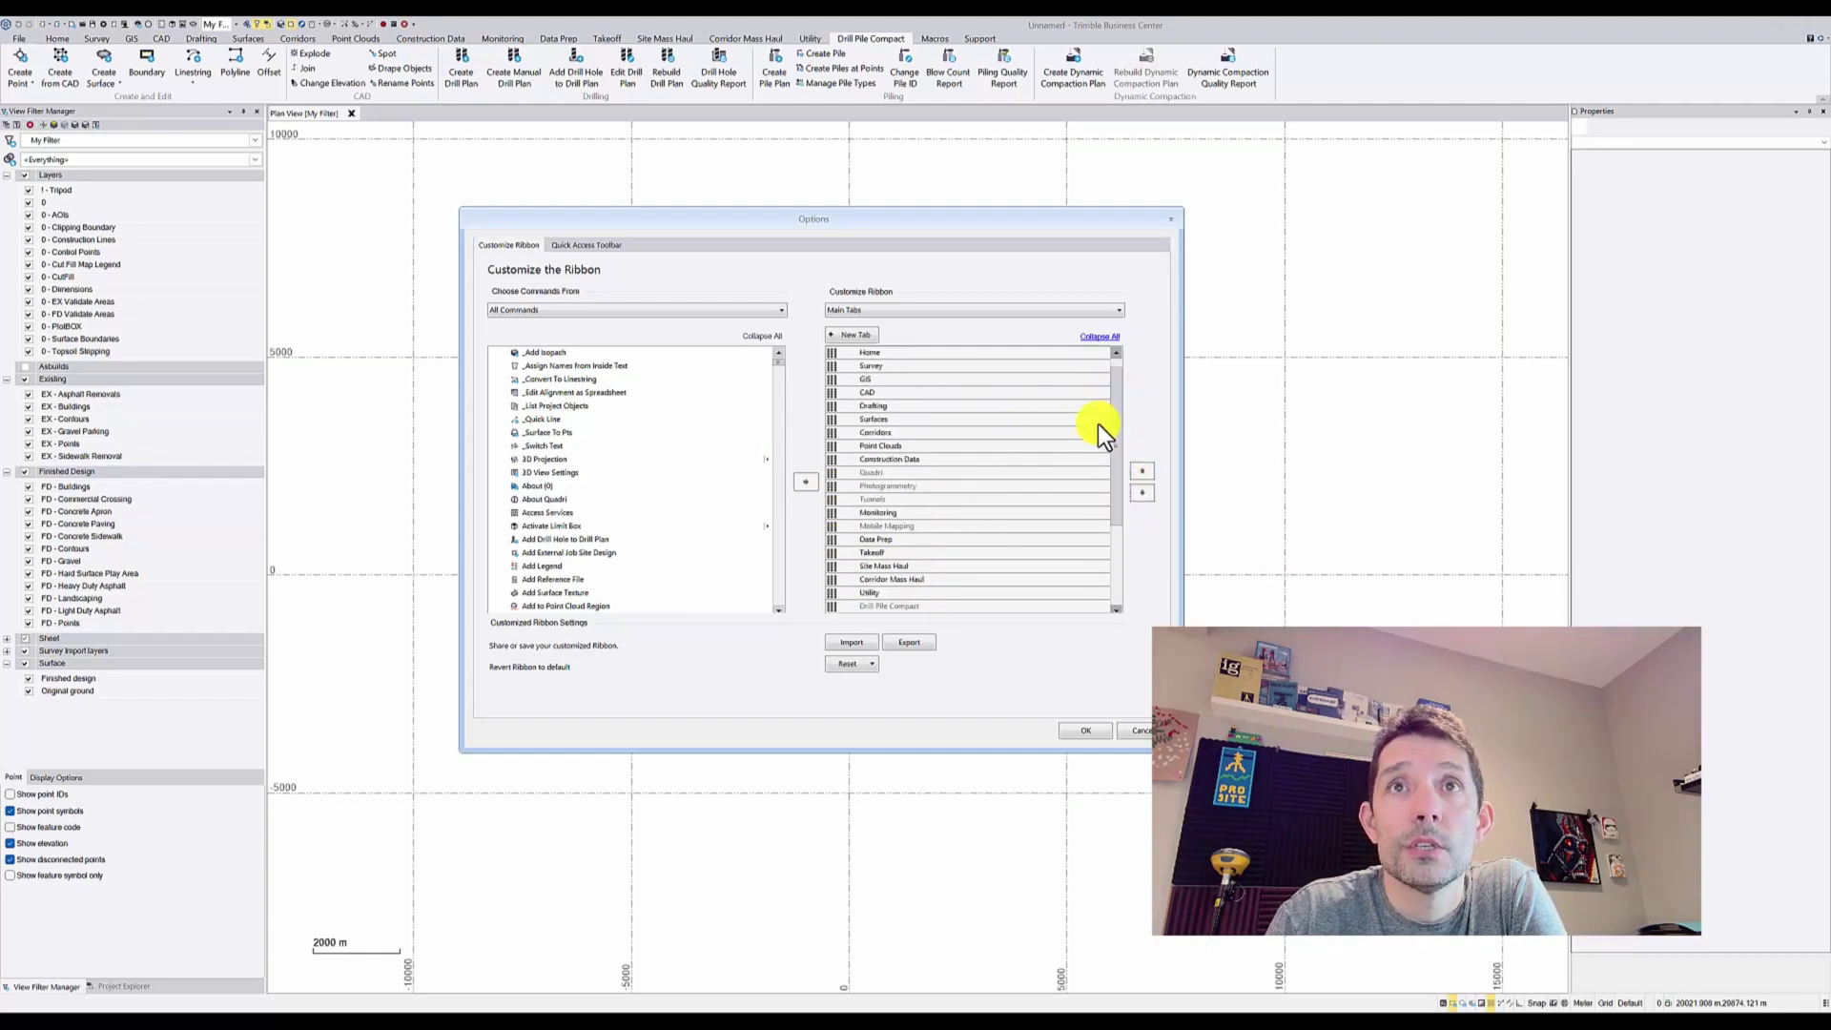
click(839, 554)
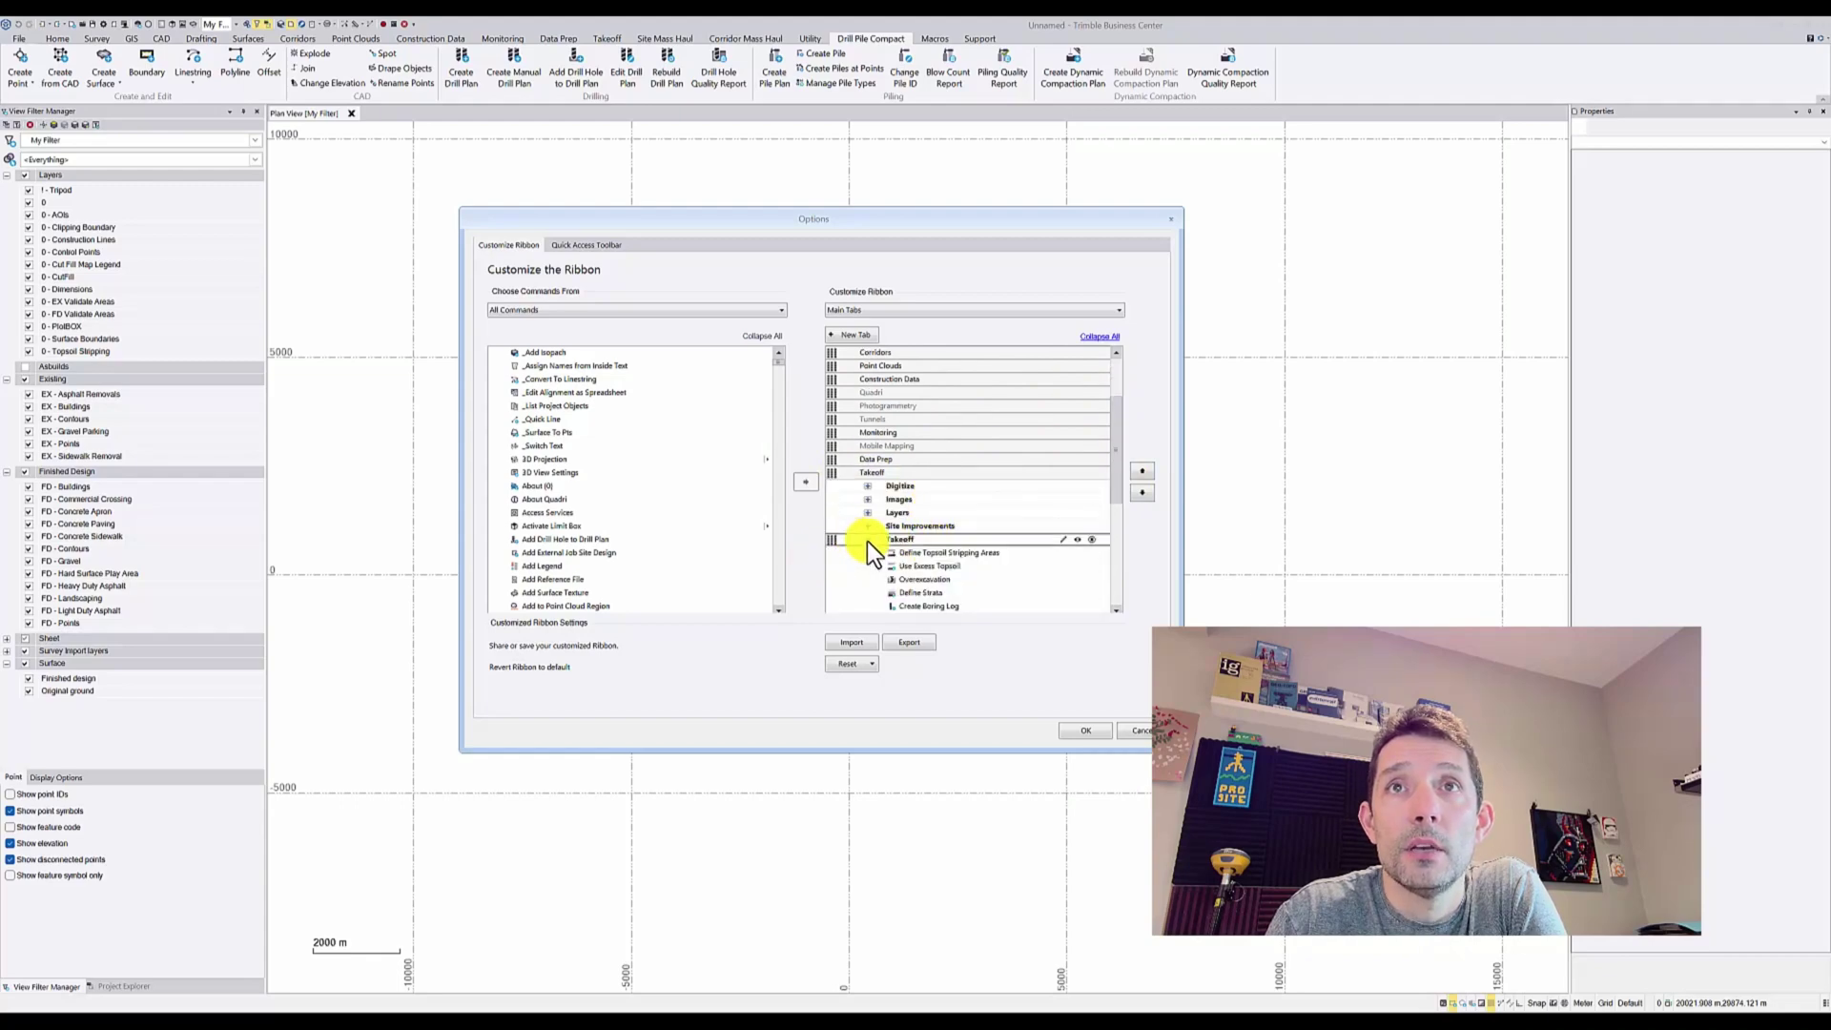
scroll(997, 552, down, 2)
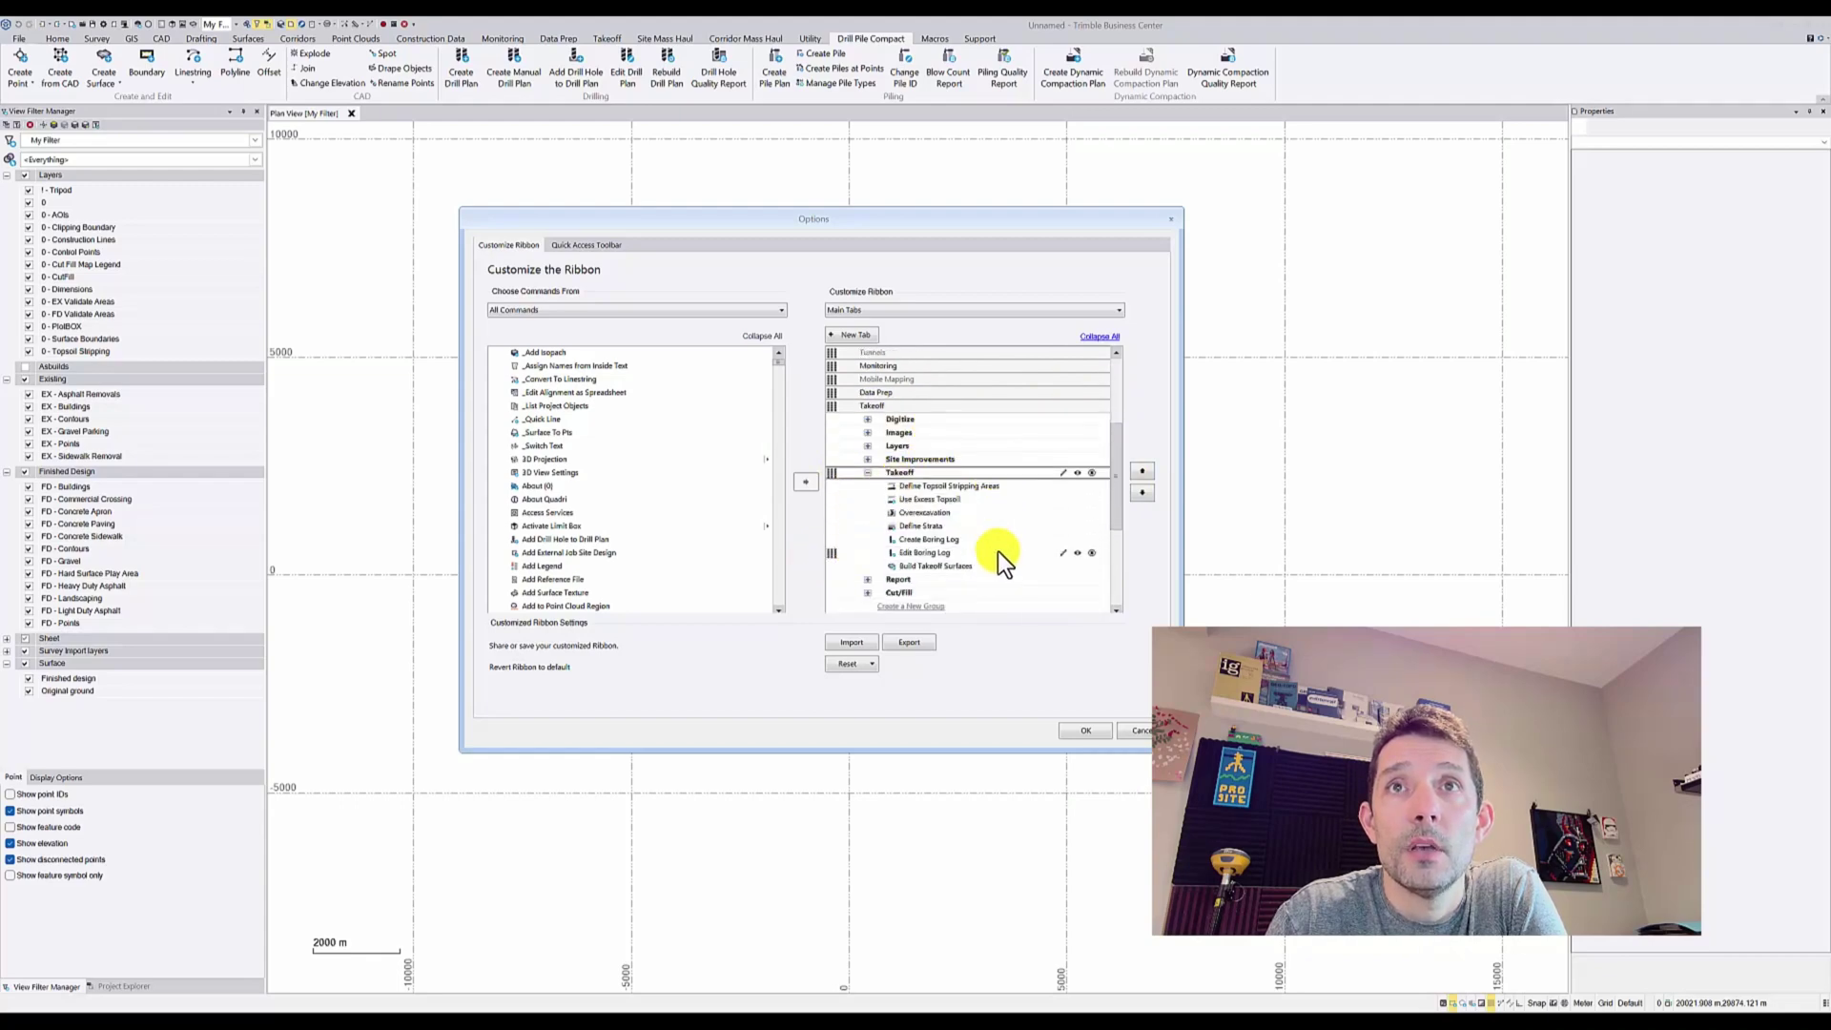
click(865, 460)
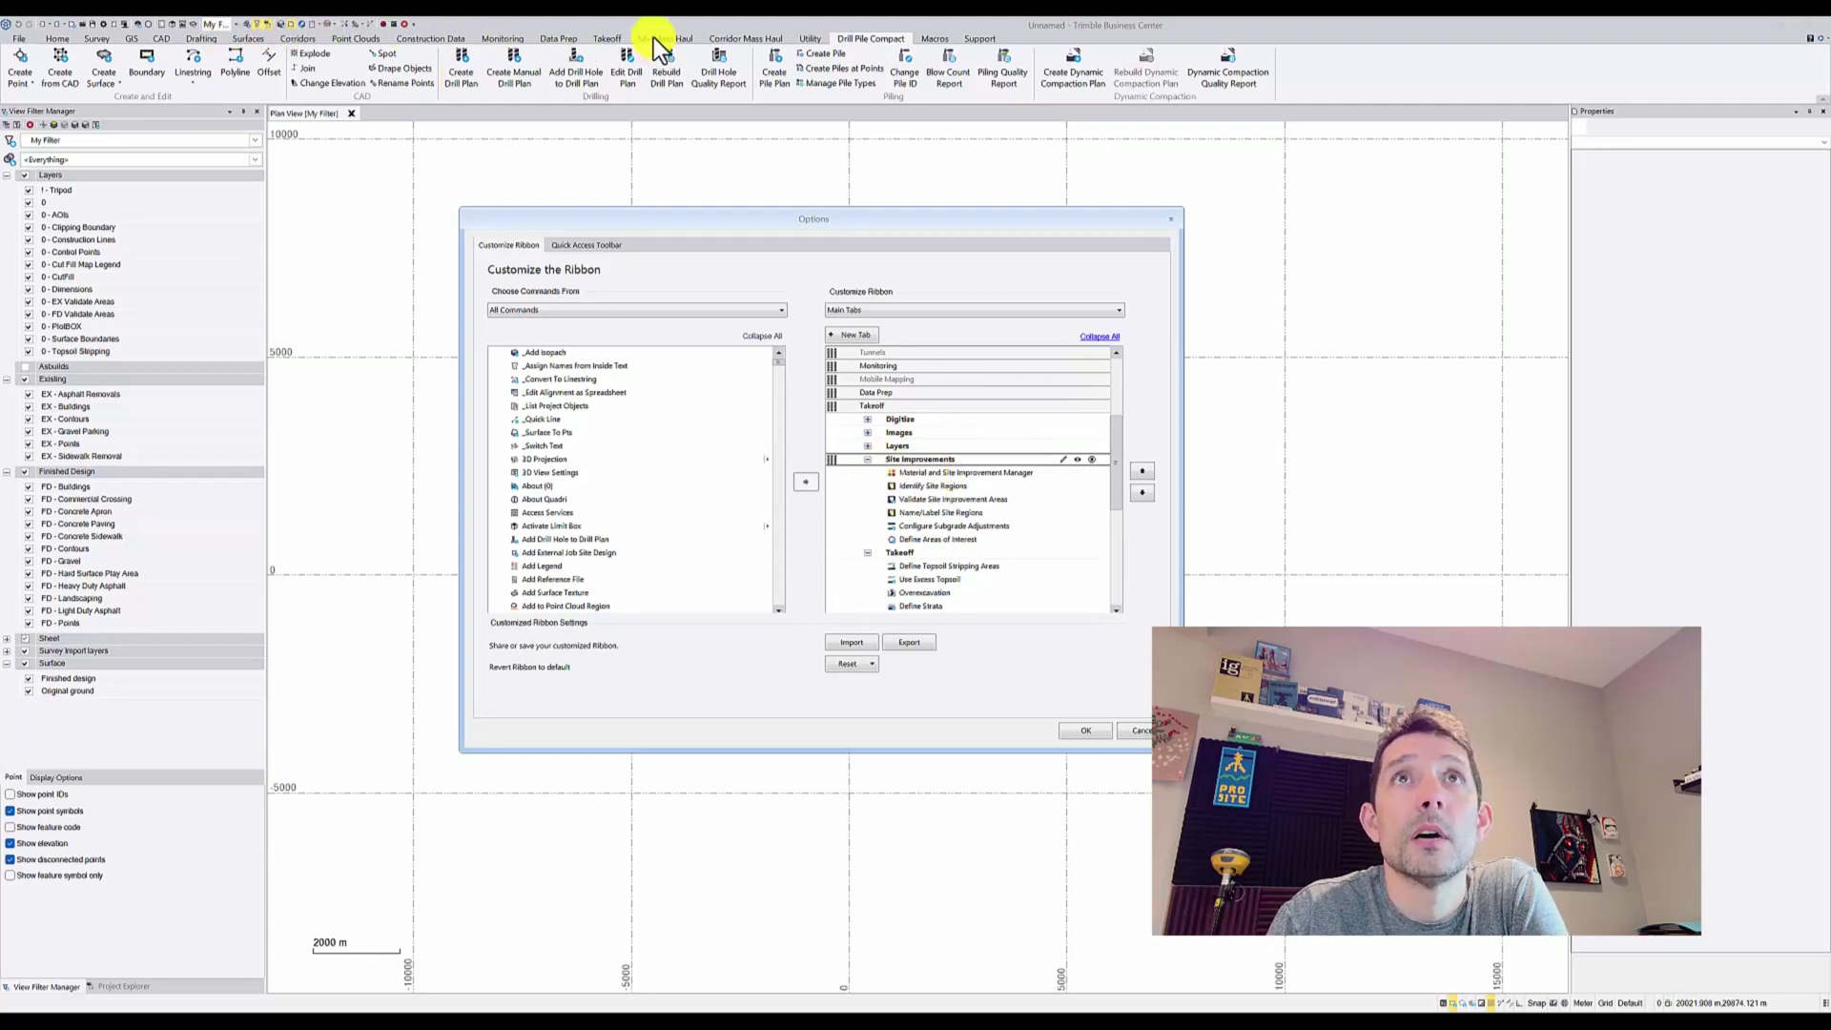
click(611, 37)
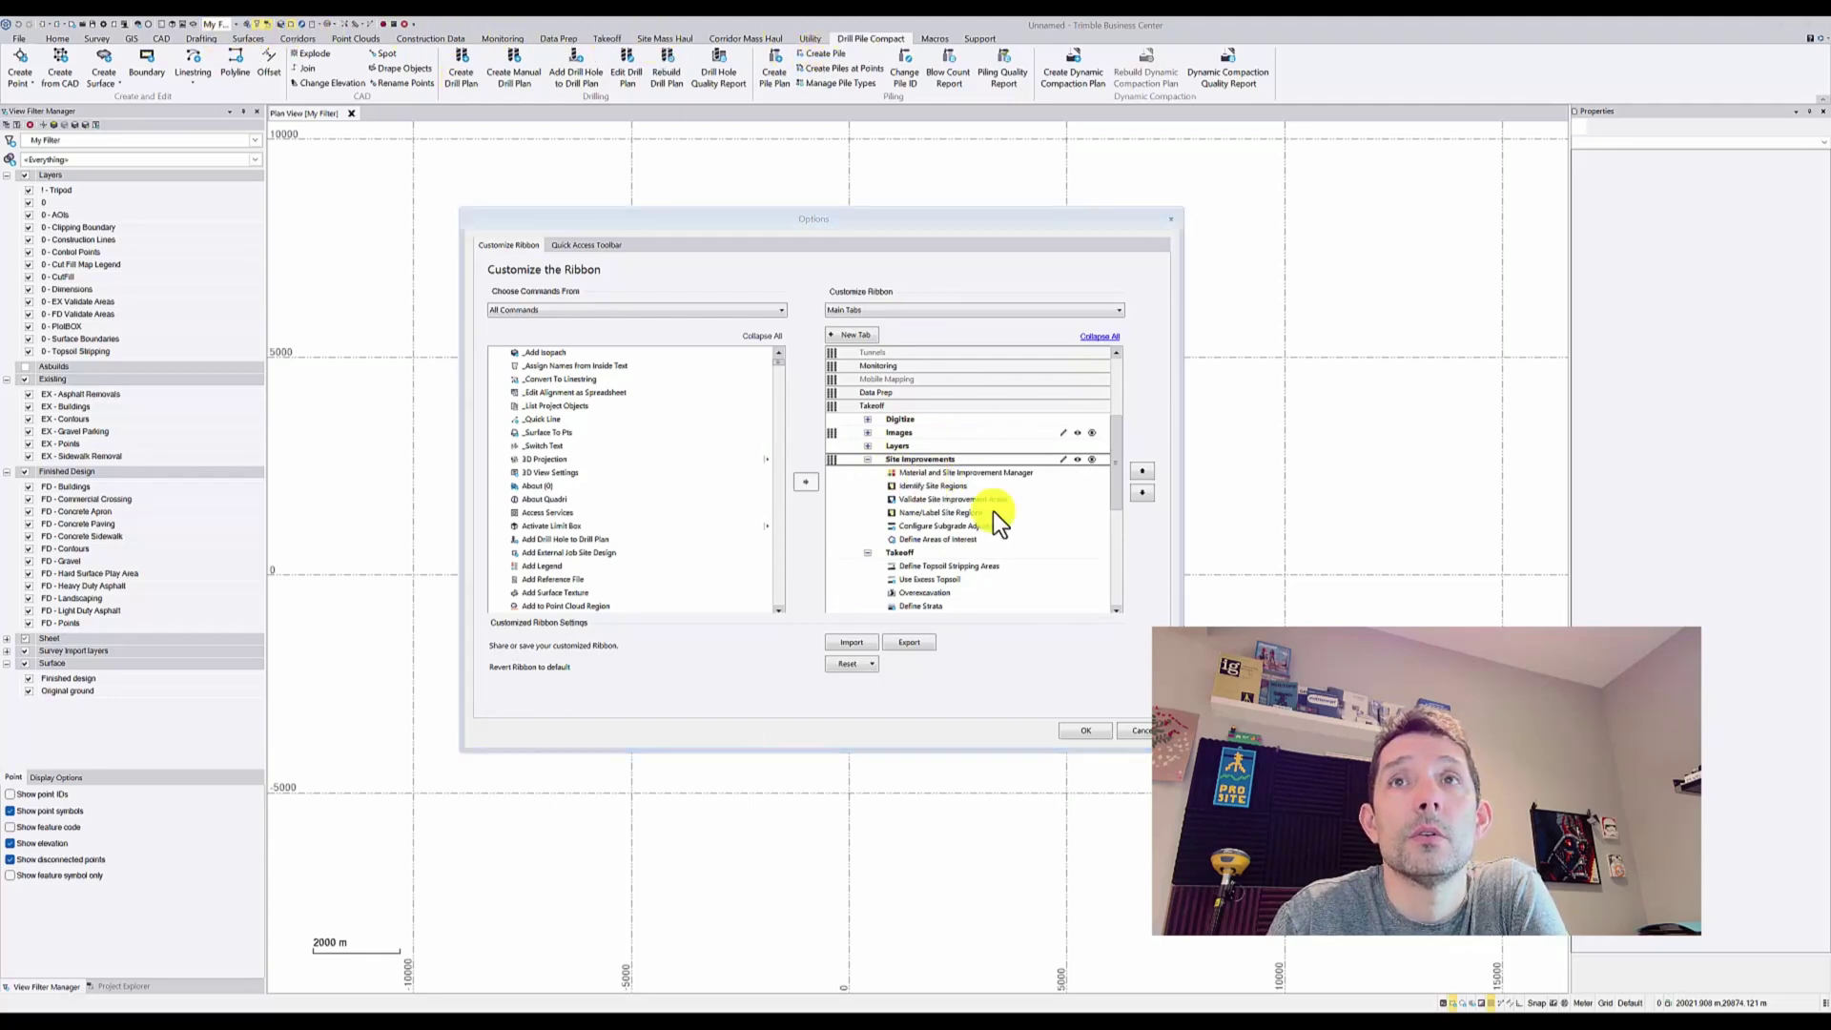
click(1088, 731)
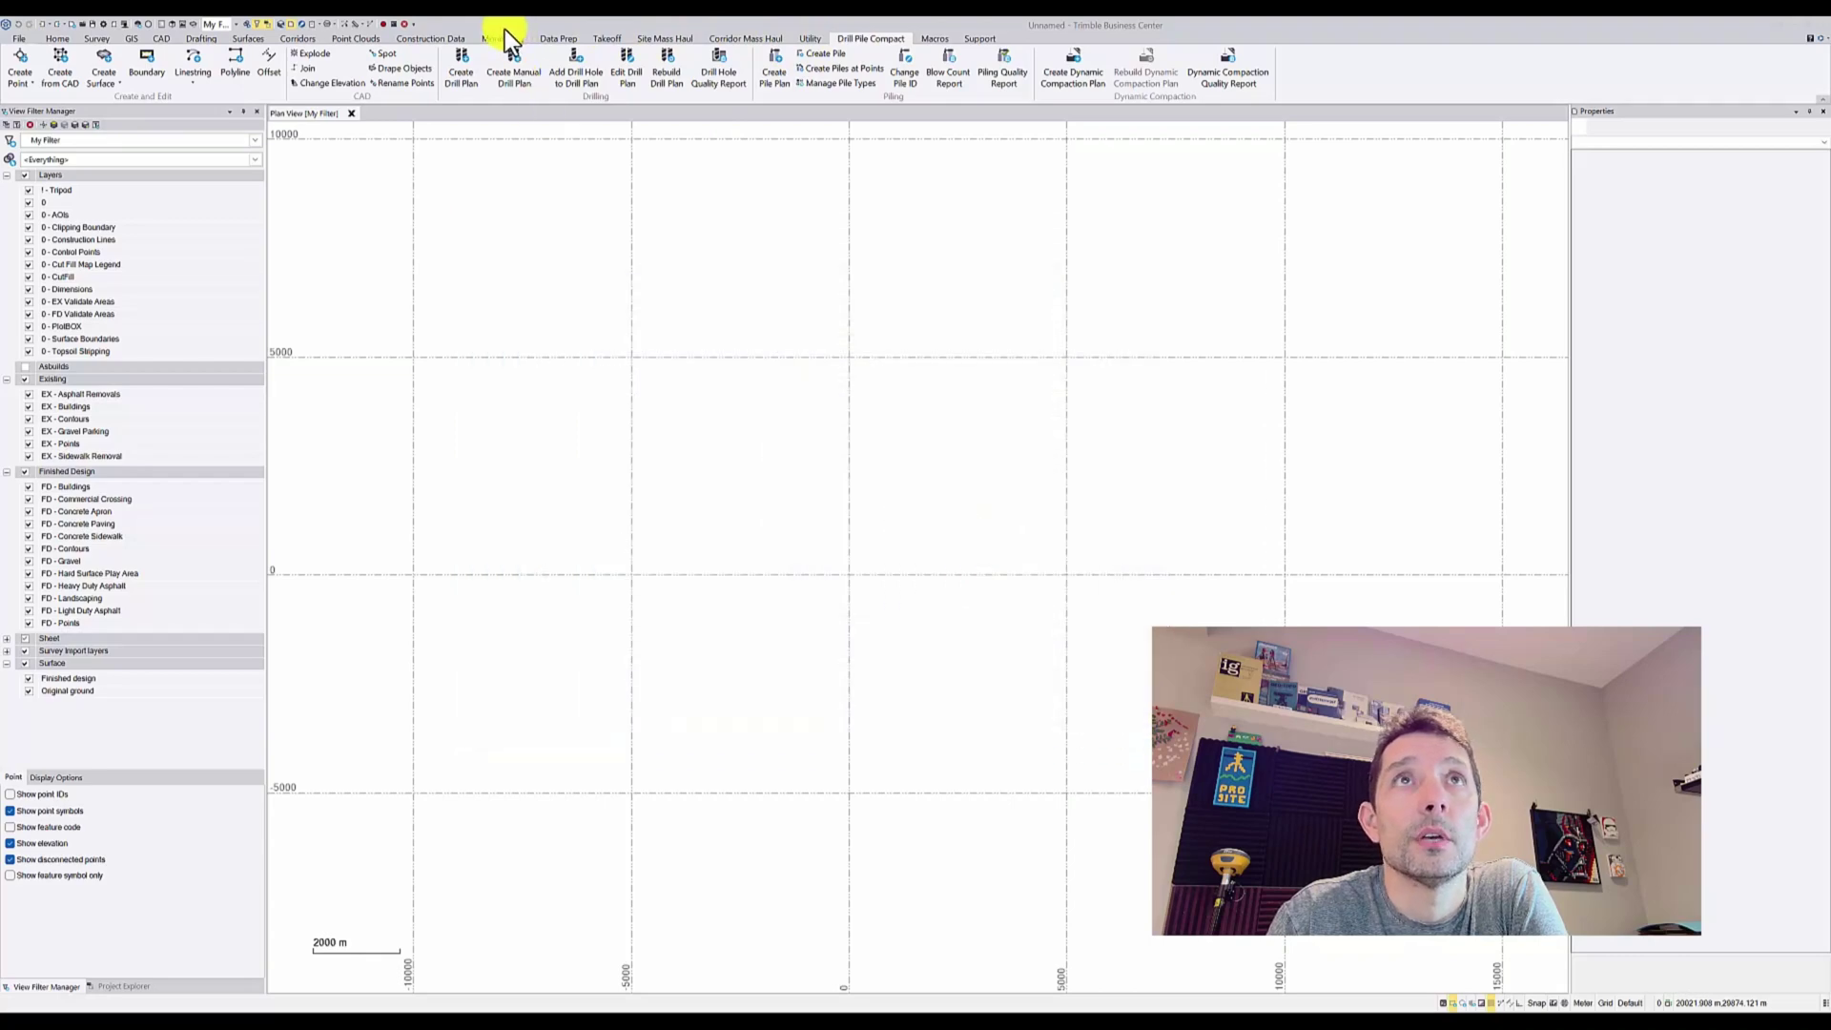
From the Takeoff tab, open Modify the Tool for Material and Site Improvement Manager (MSI Manager).
click(608, 39)
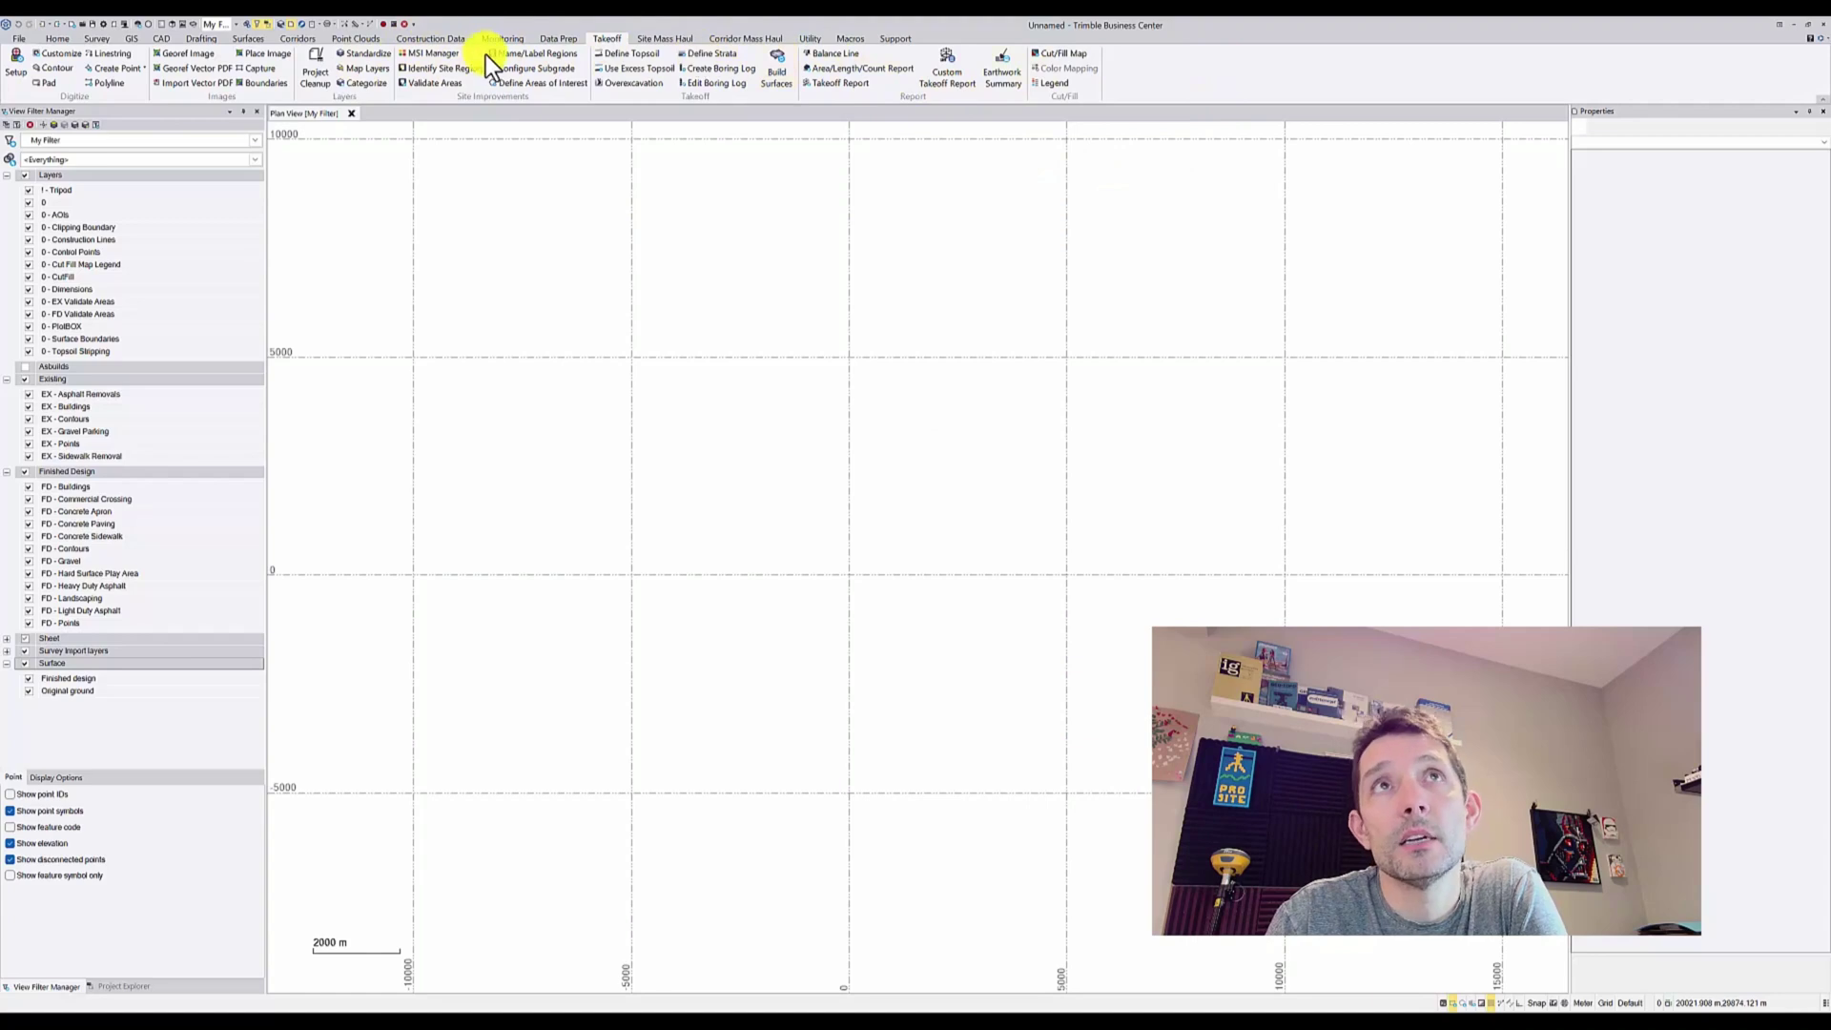
right_click(1364, 79)
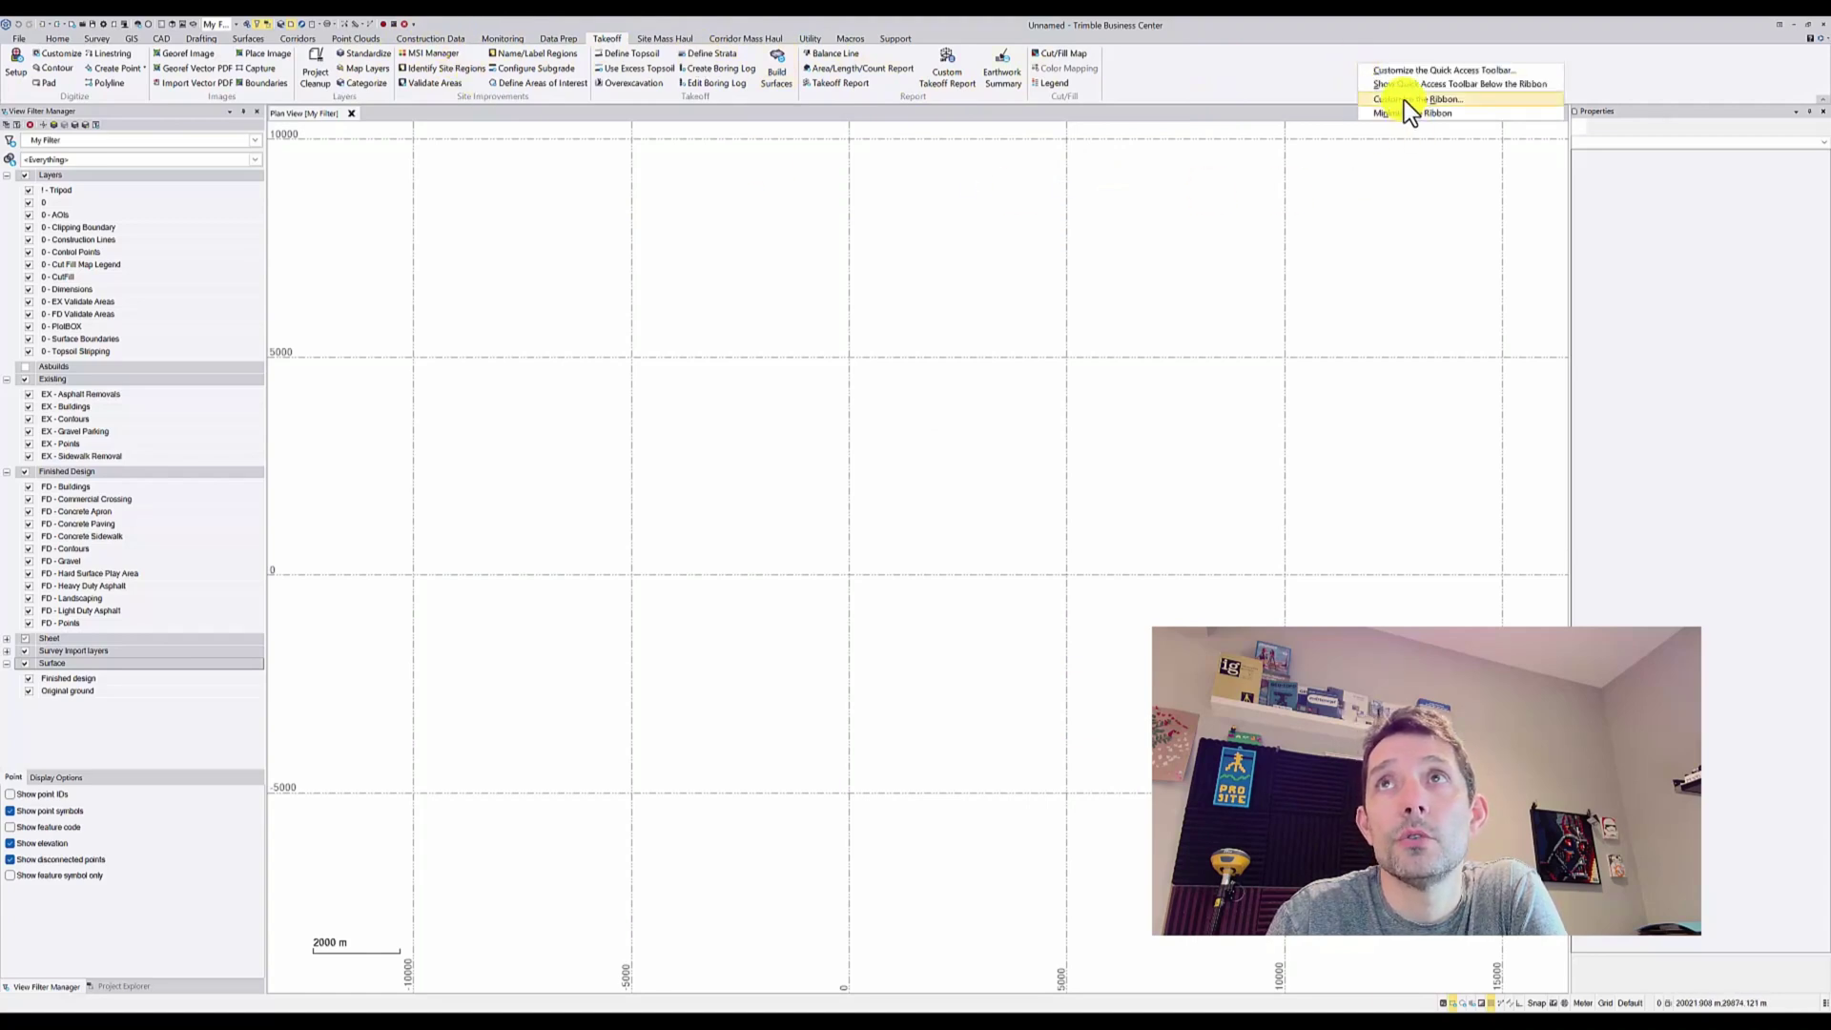
click(1008, 437)
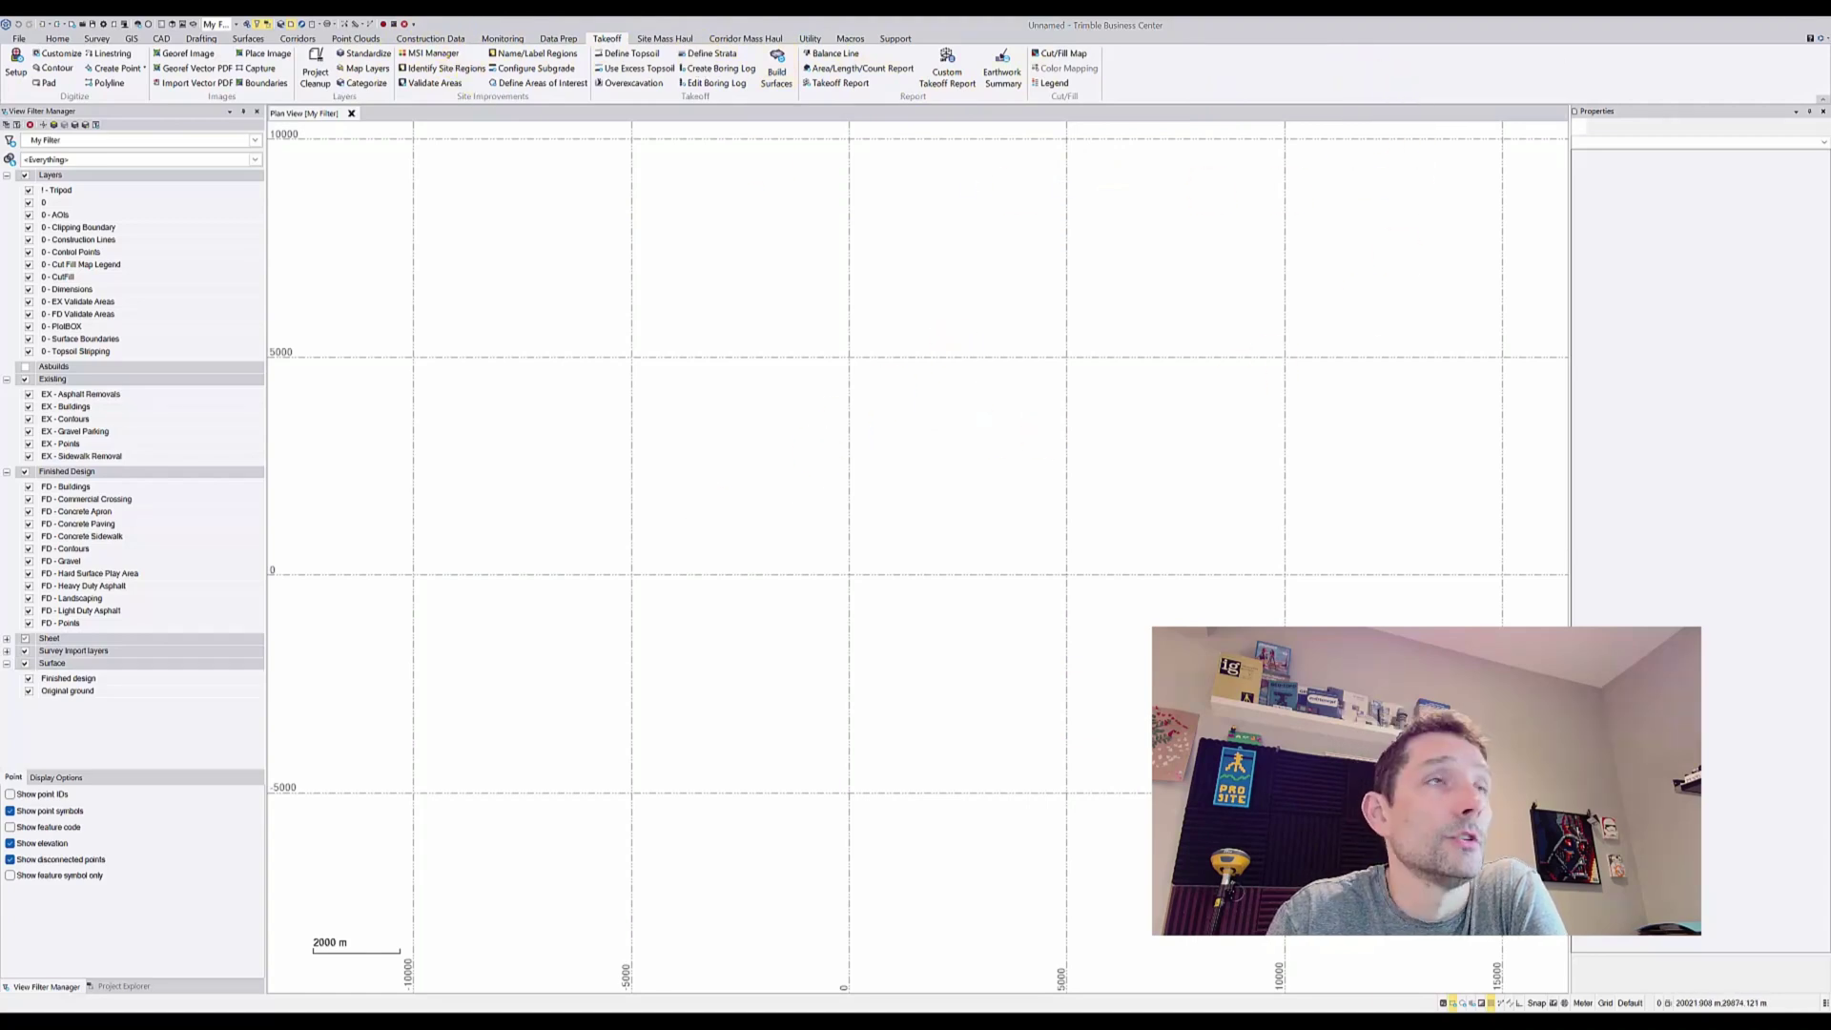
click(1023, 507)
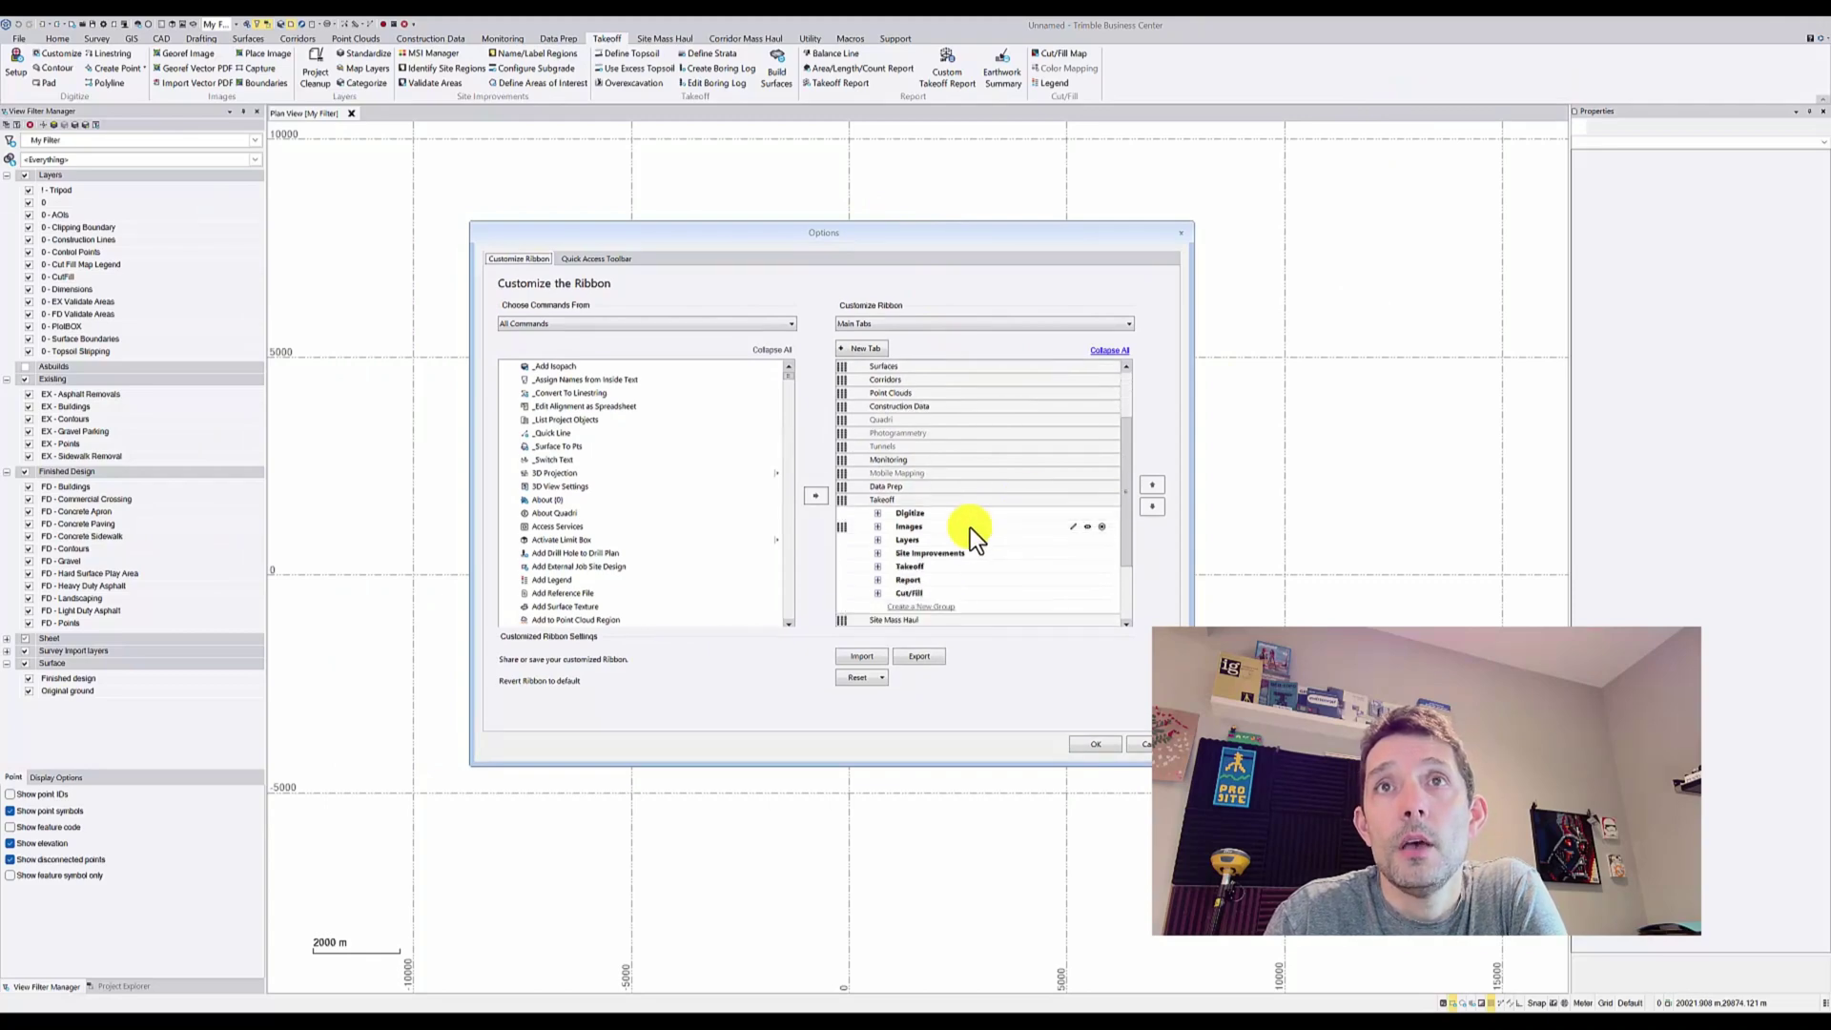
scroll(970, 527, down, 1)
click(878, 524)
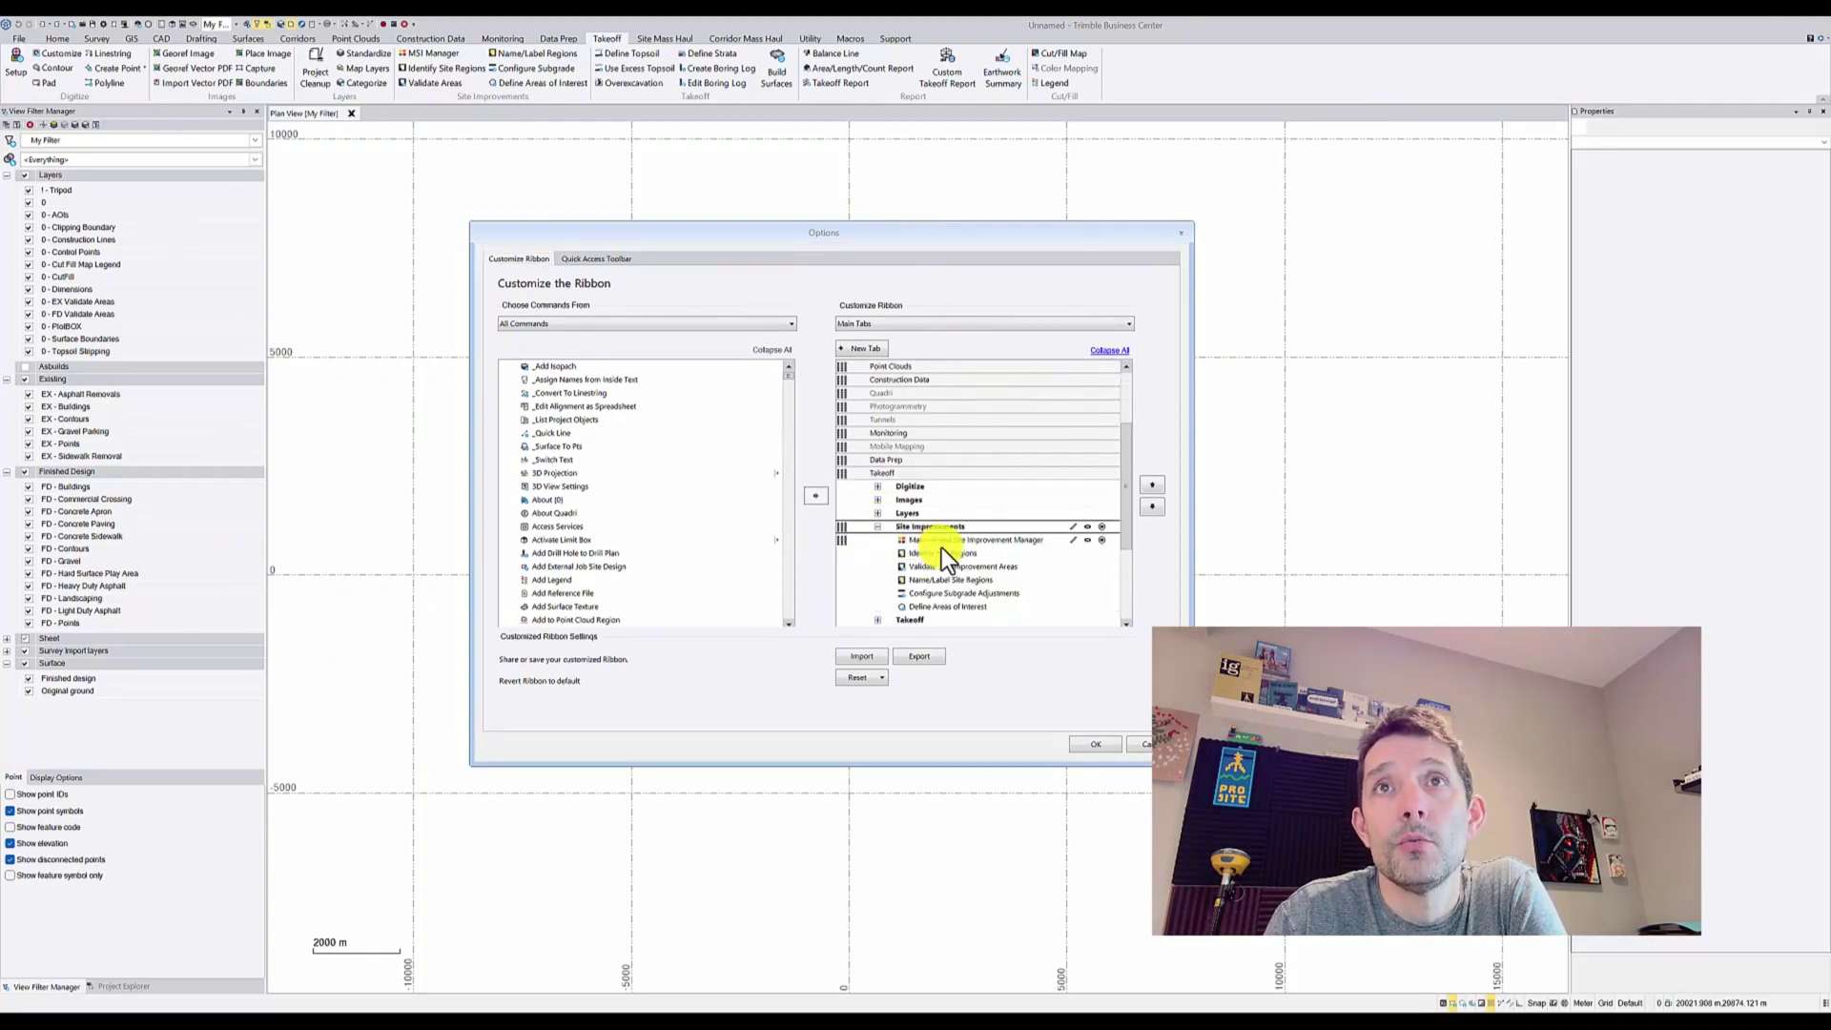
click(943, 543)
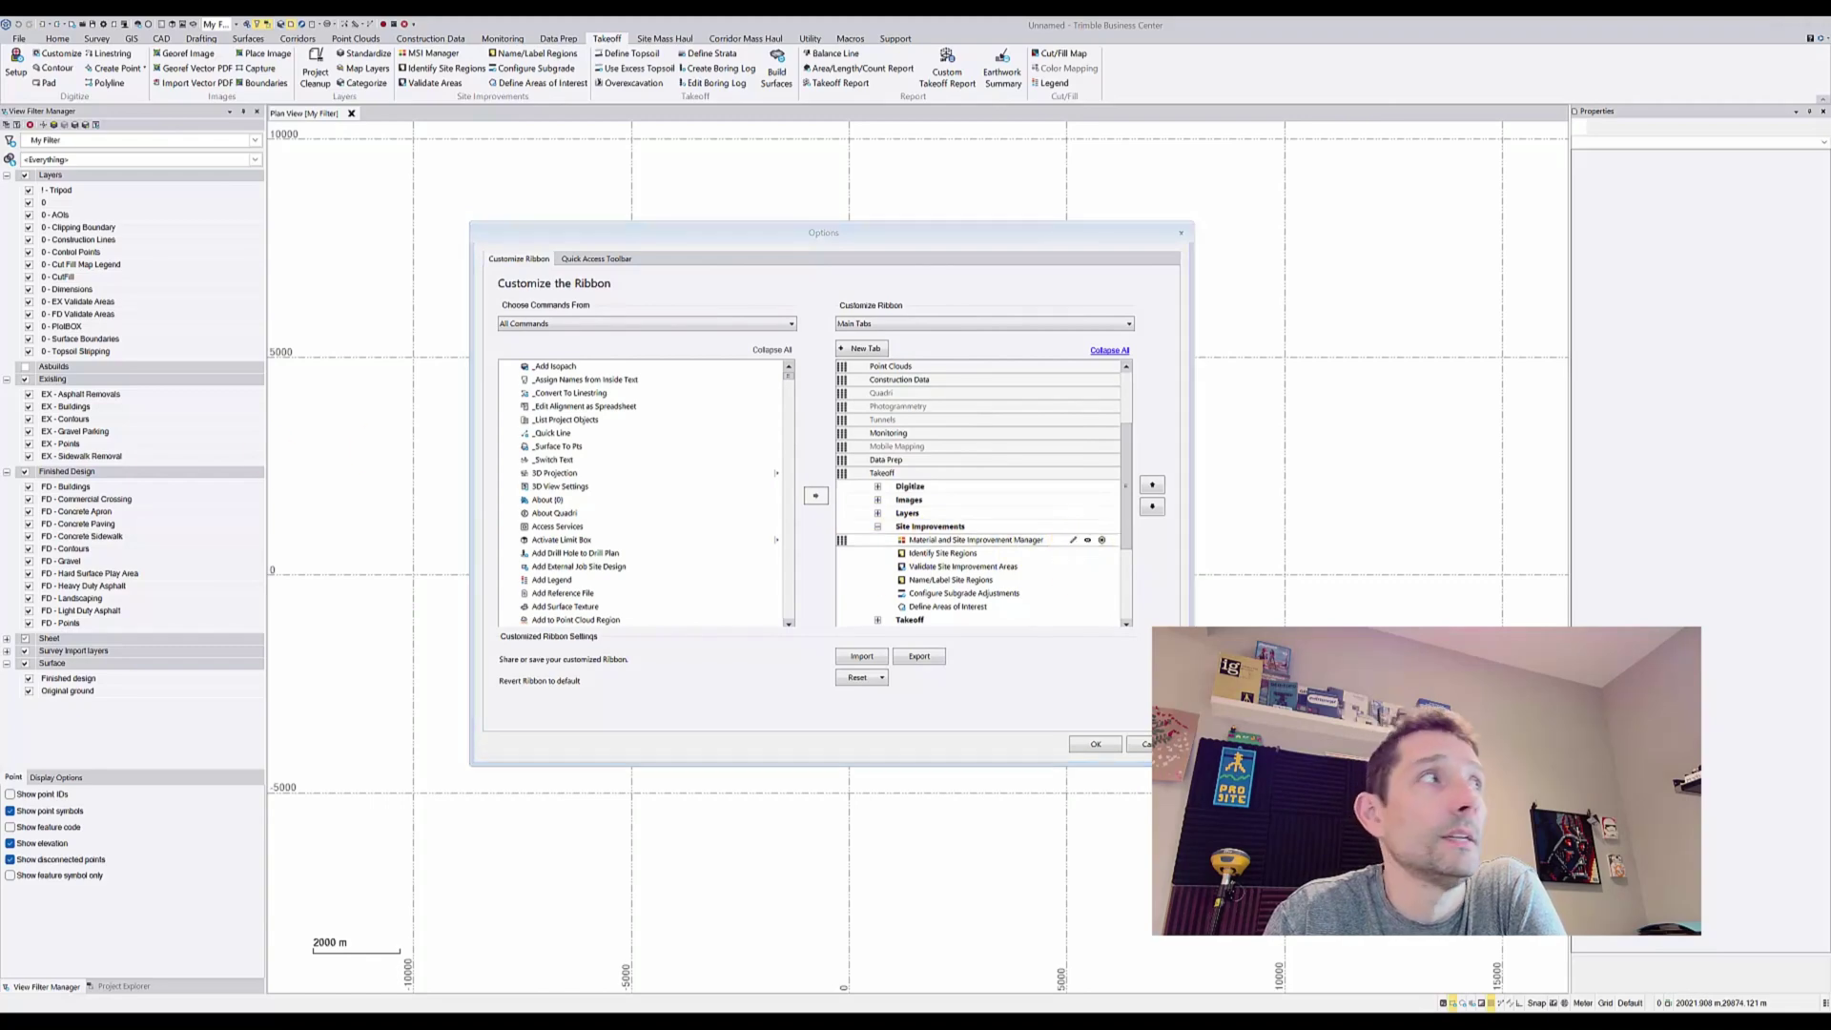
drag(29, 362, 863, 372)
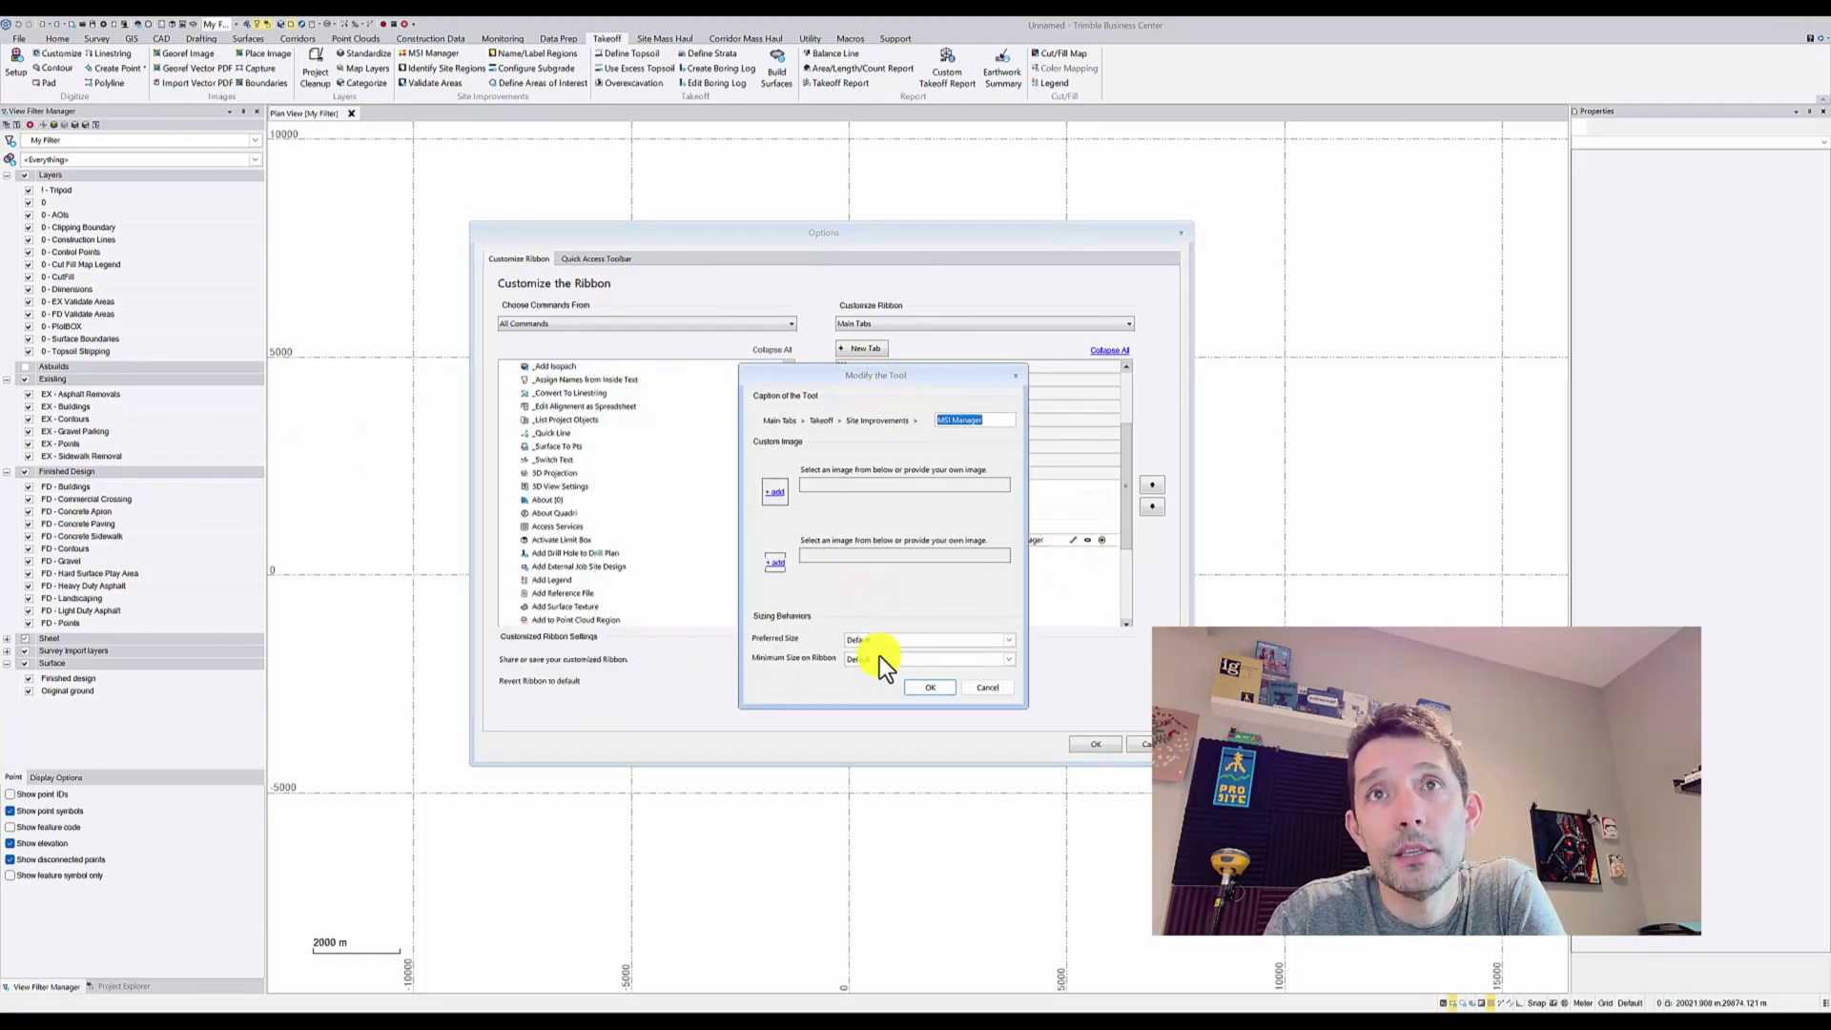
Set MSI Manager's preferred and minimum ribbon sizes to Large and apply the changes.
click(906, 640)
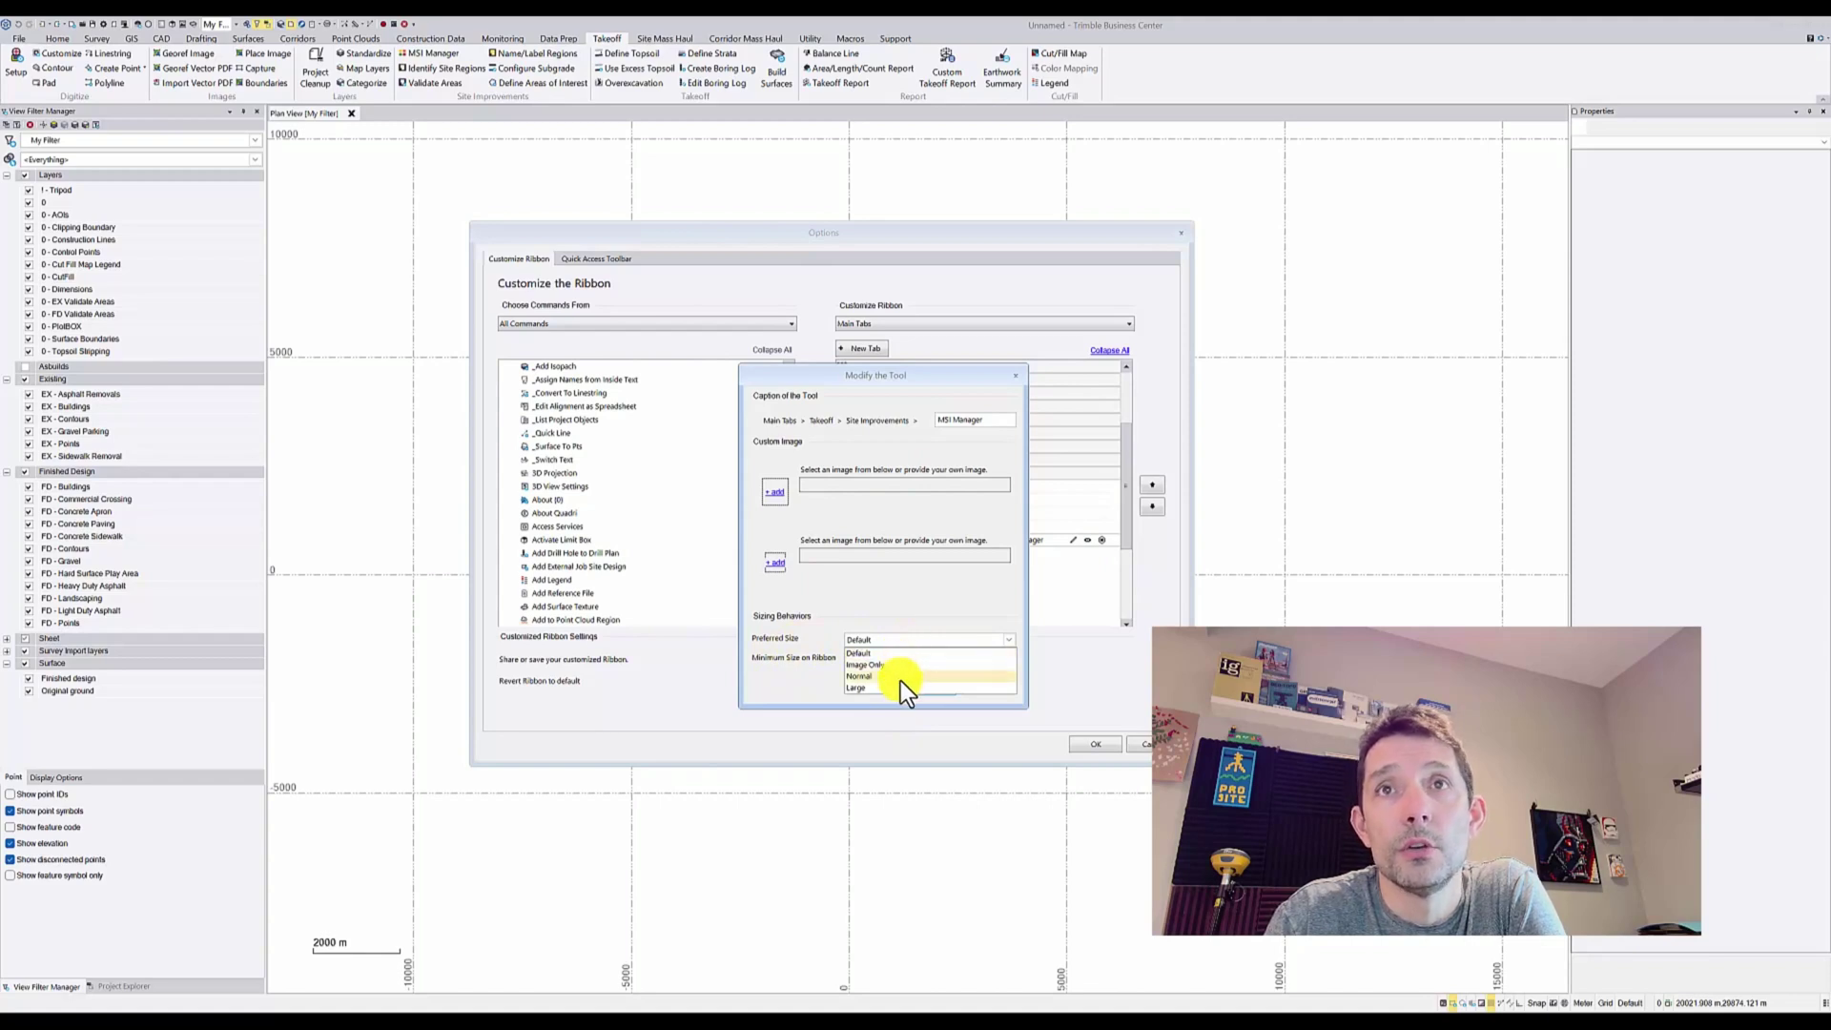
key(Escape)
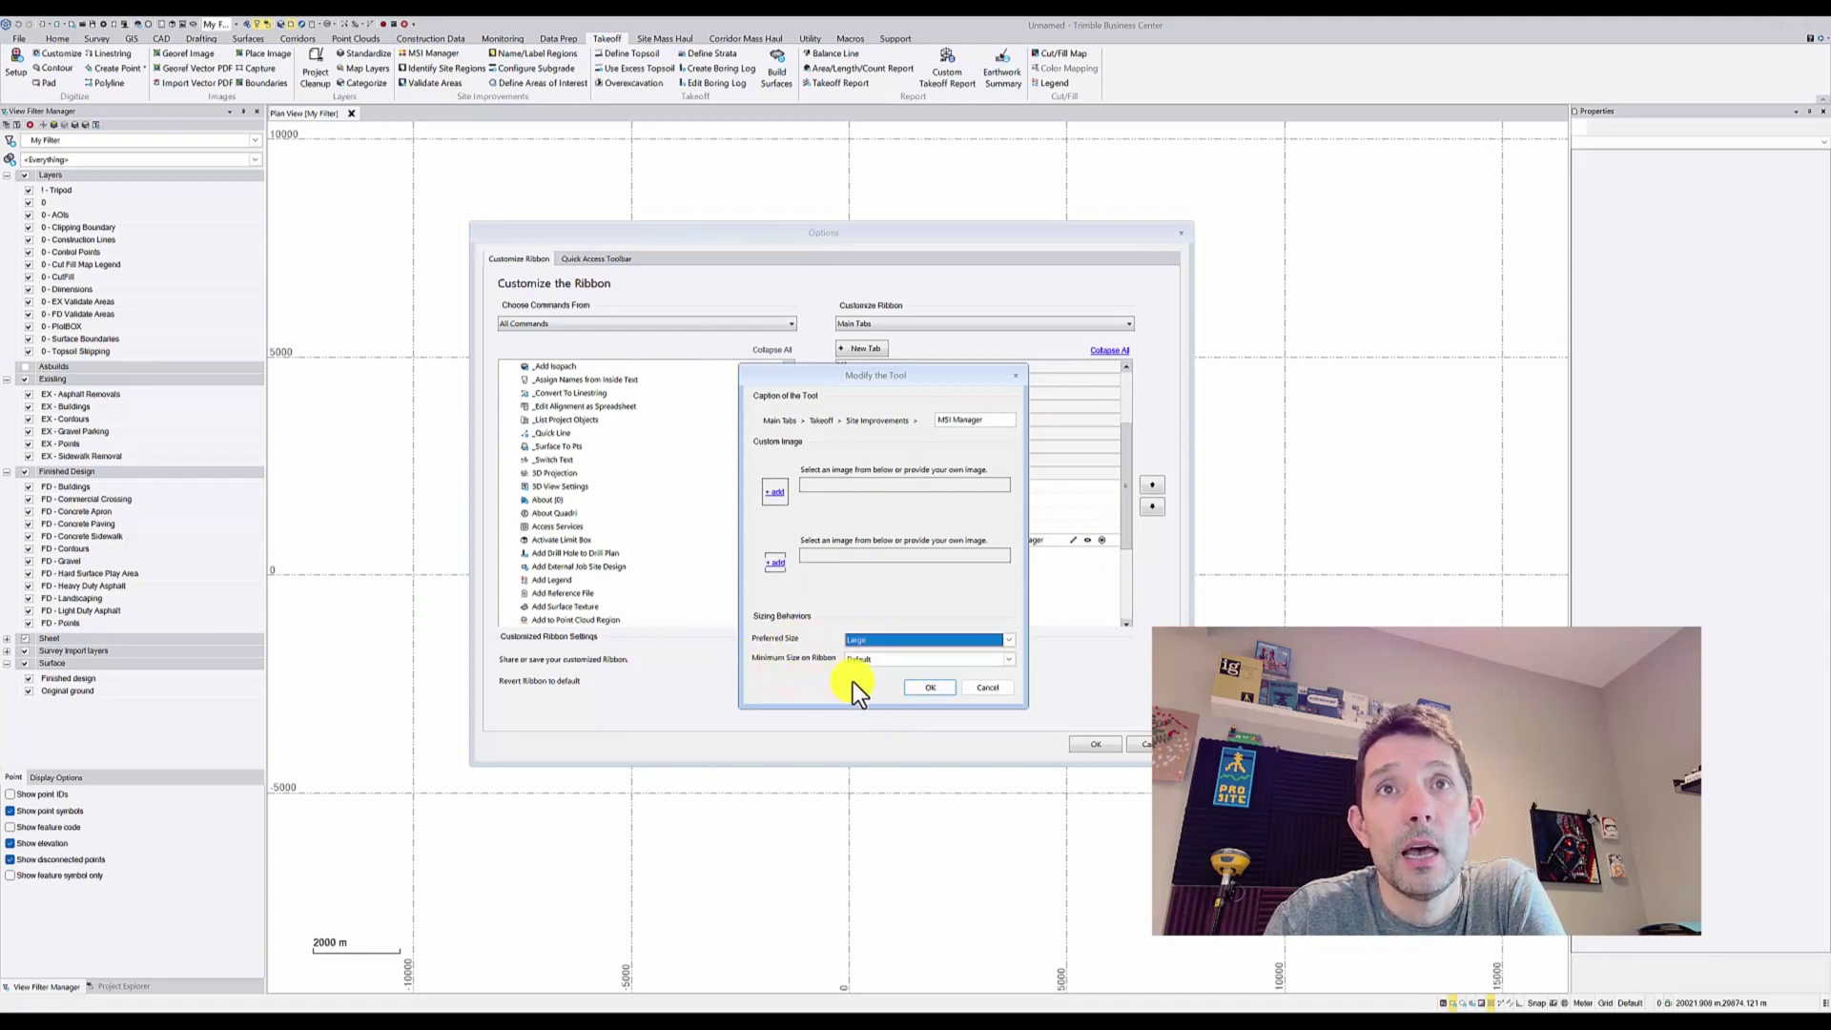
click(883, 660)
click(873, 711)
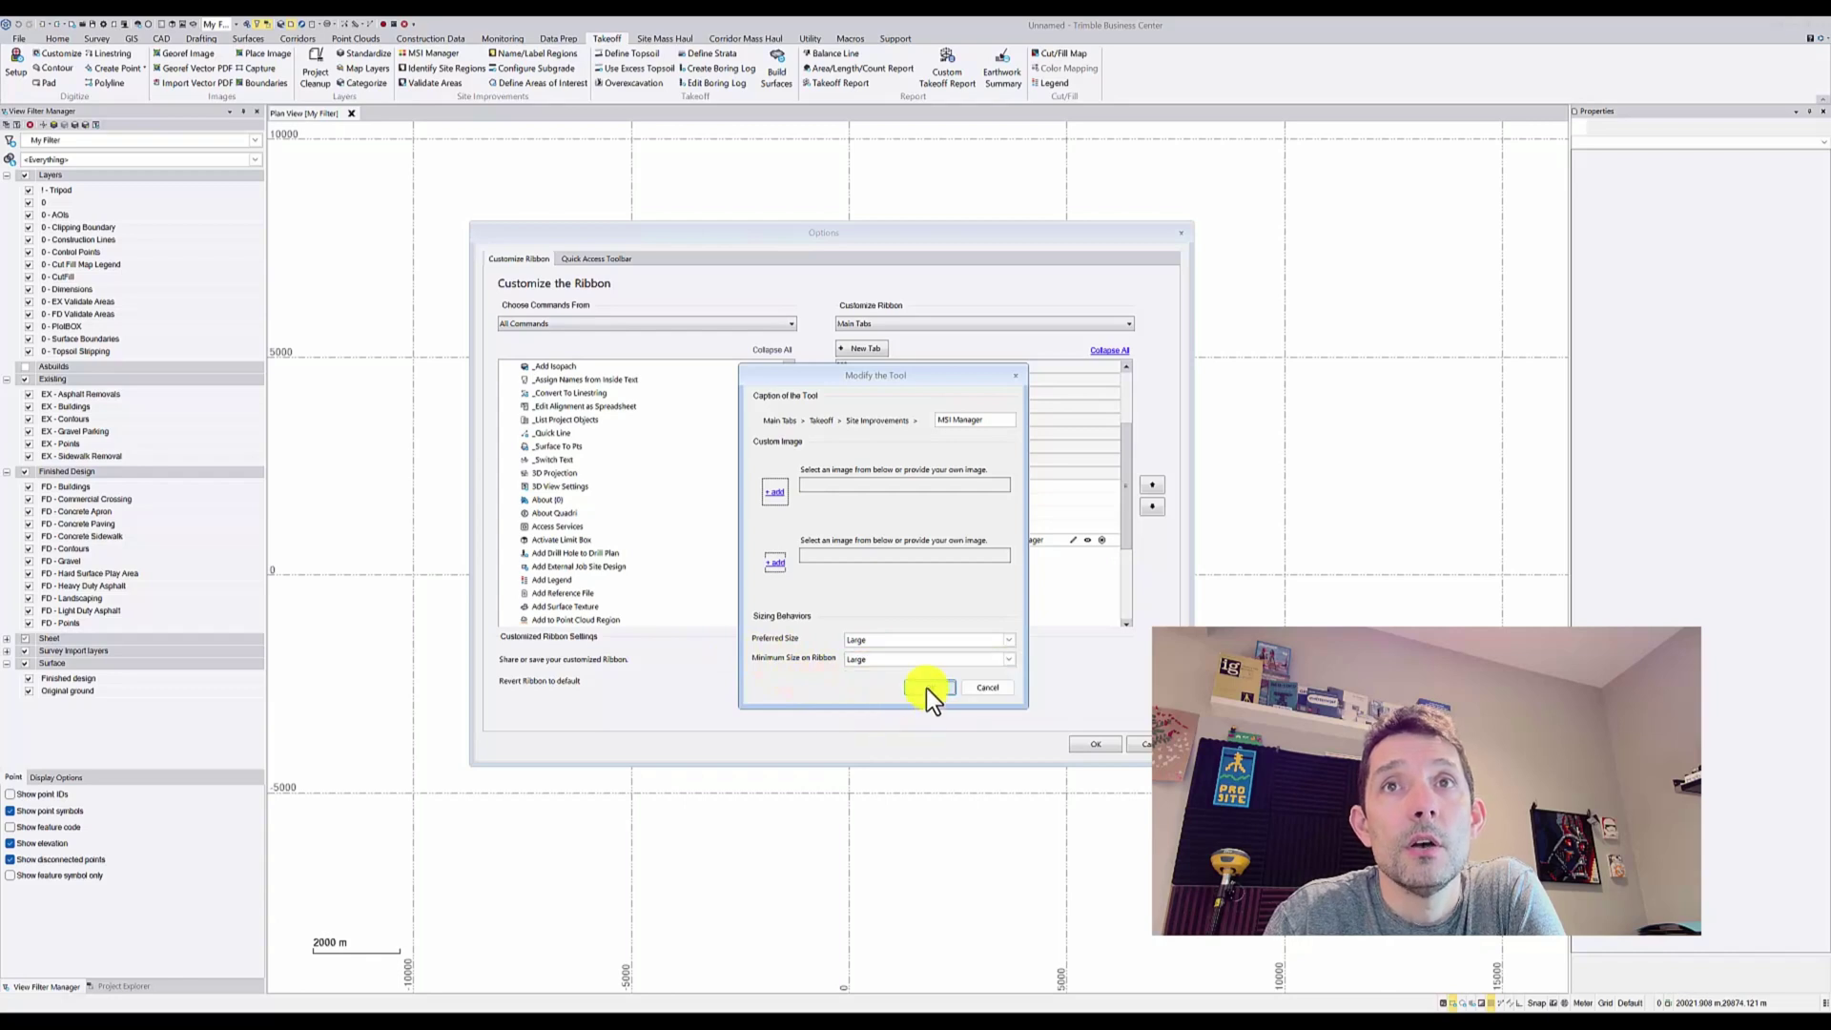
click(926, 688)
click(1099, 743)
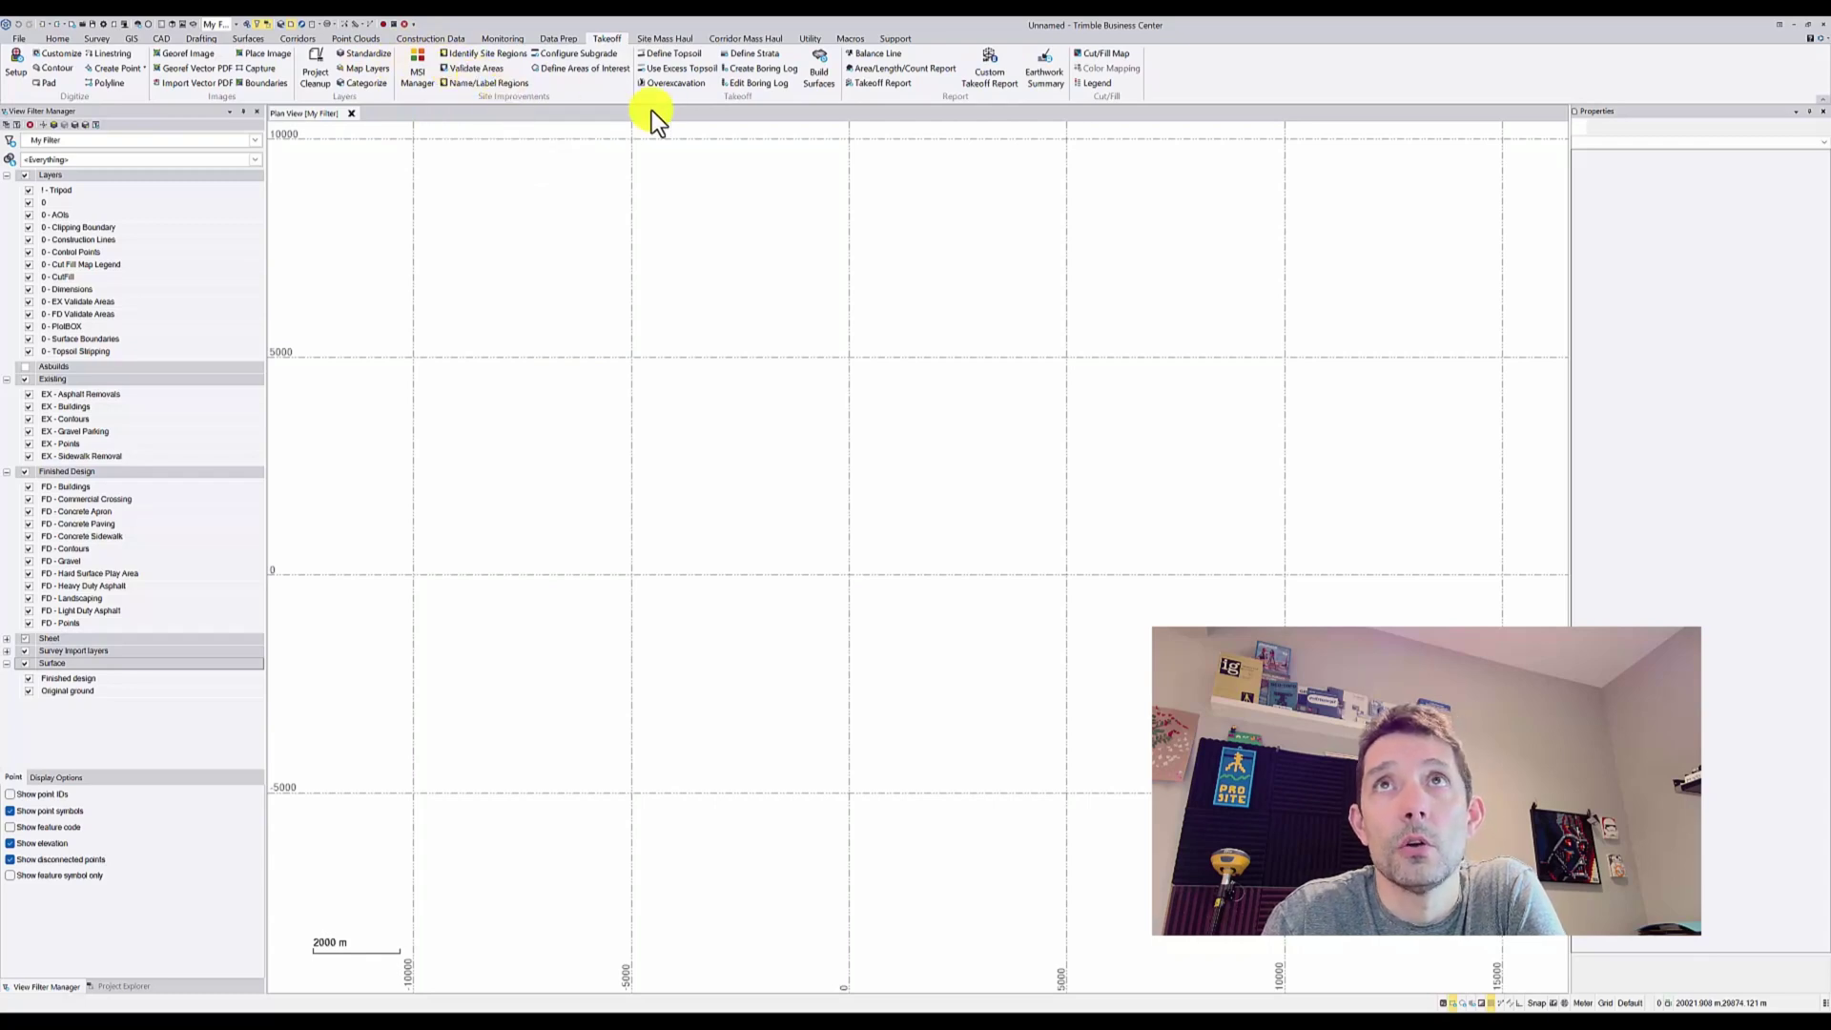
Launch and close the enlarged MSI Manager, then switch the ribbon to Surfaces.
click(420, 76)
drag(270, 169, 766, 177)
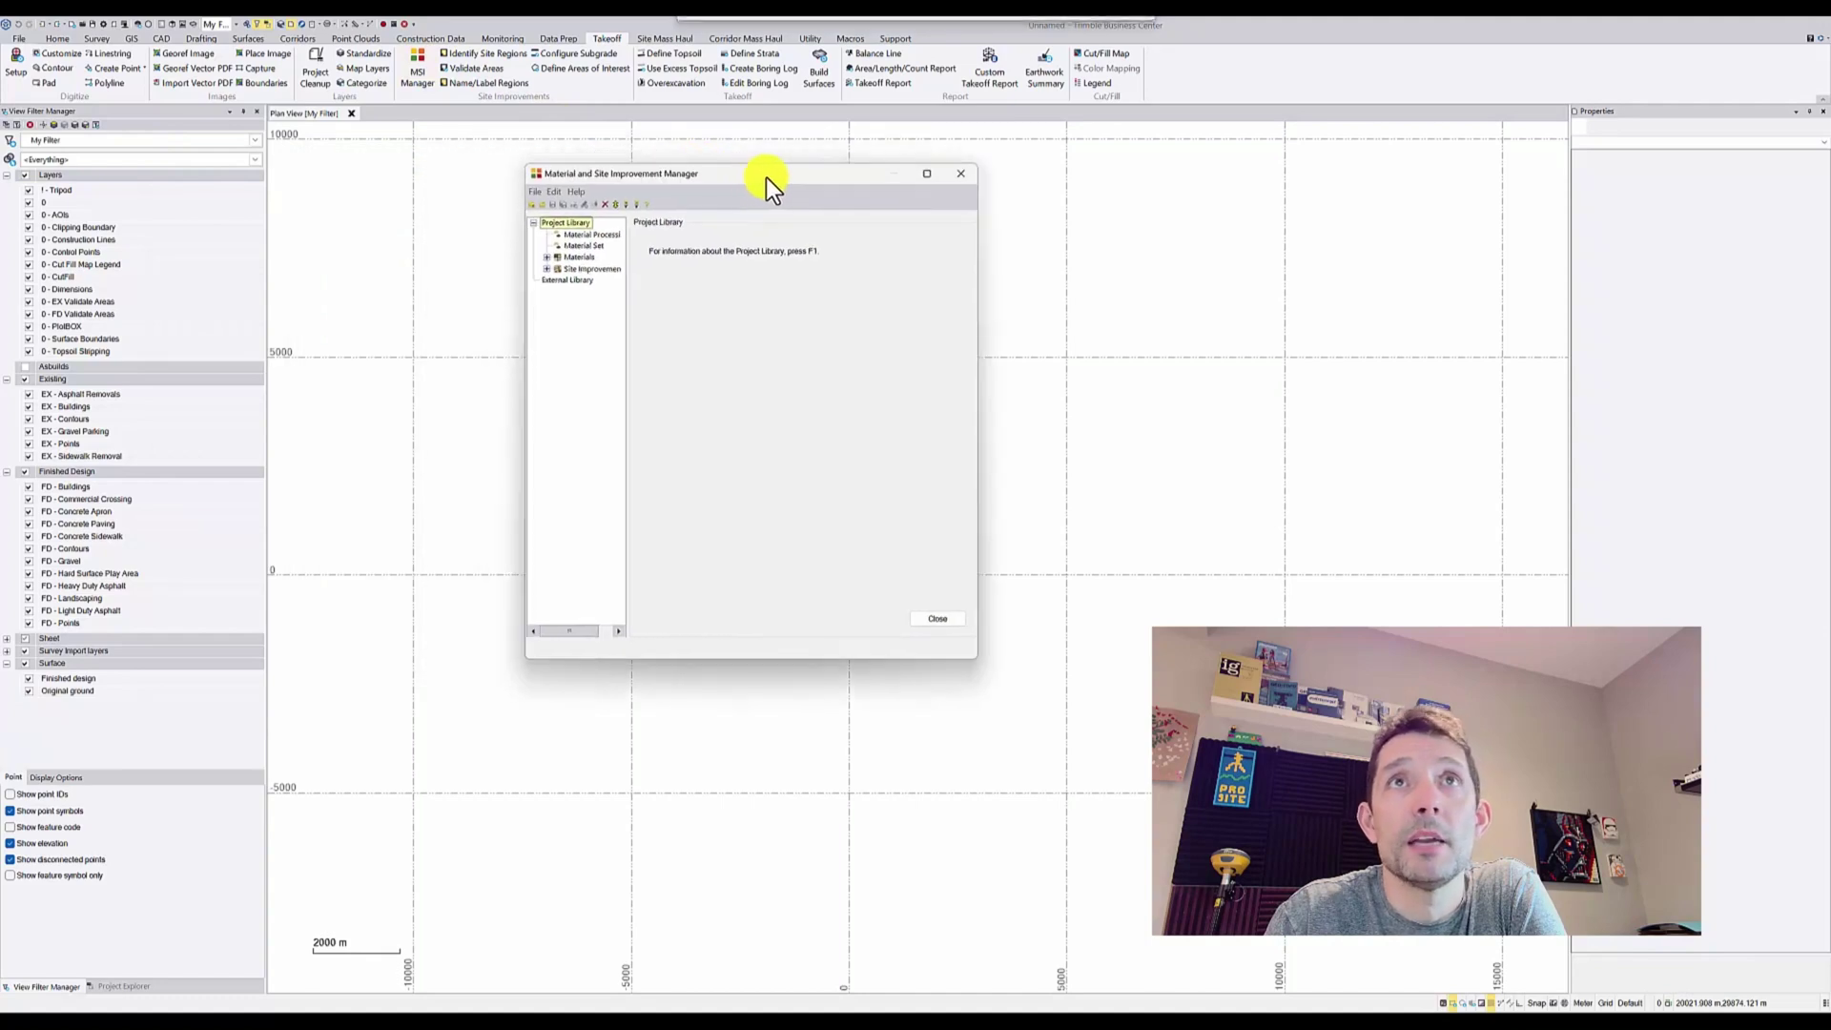
click(962, 174)
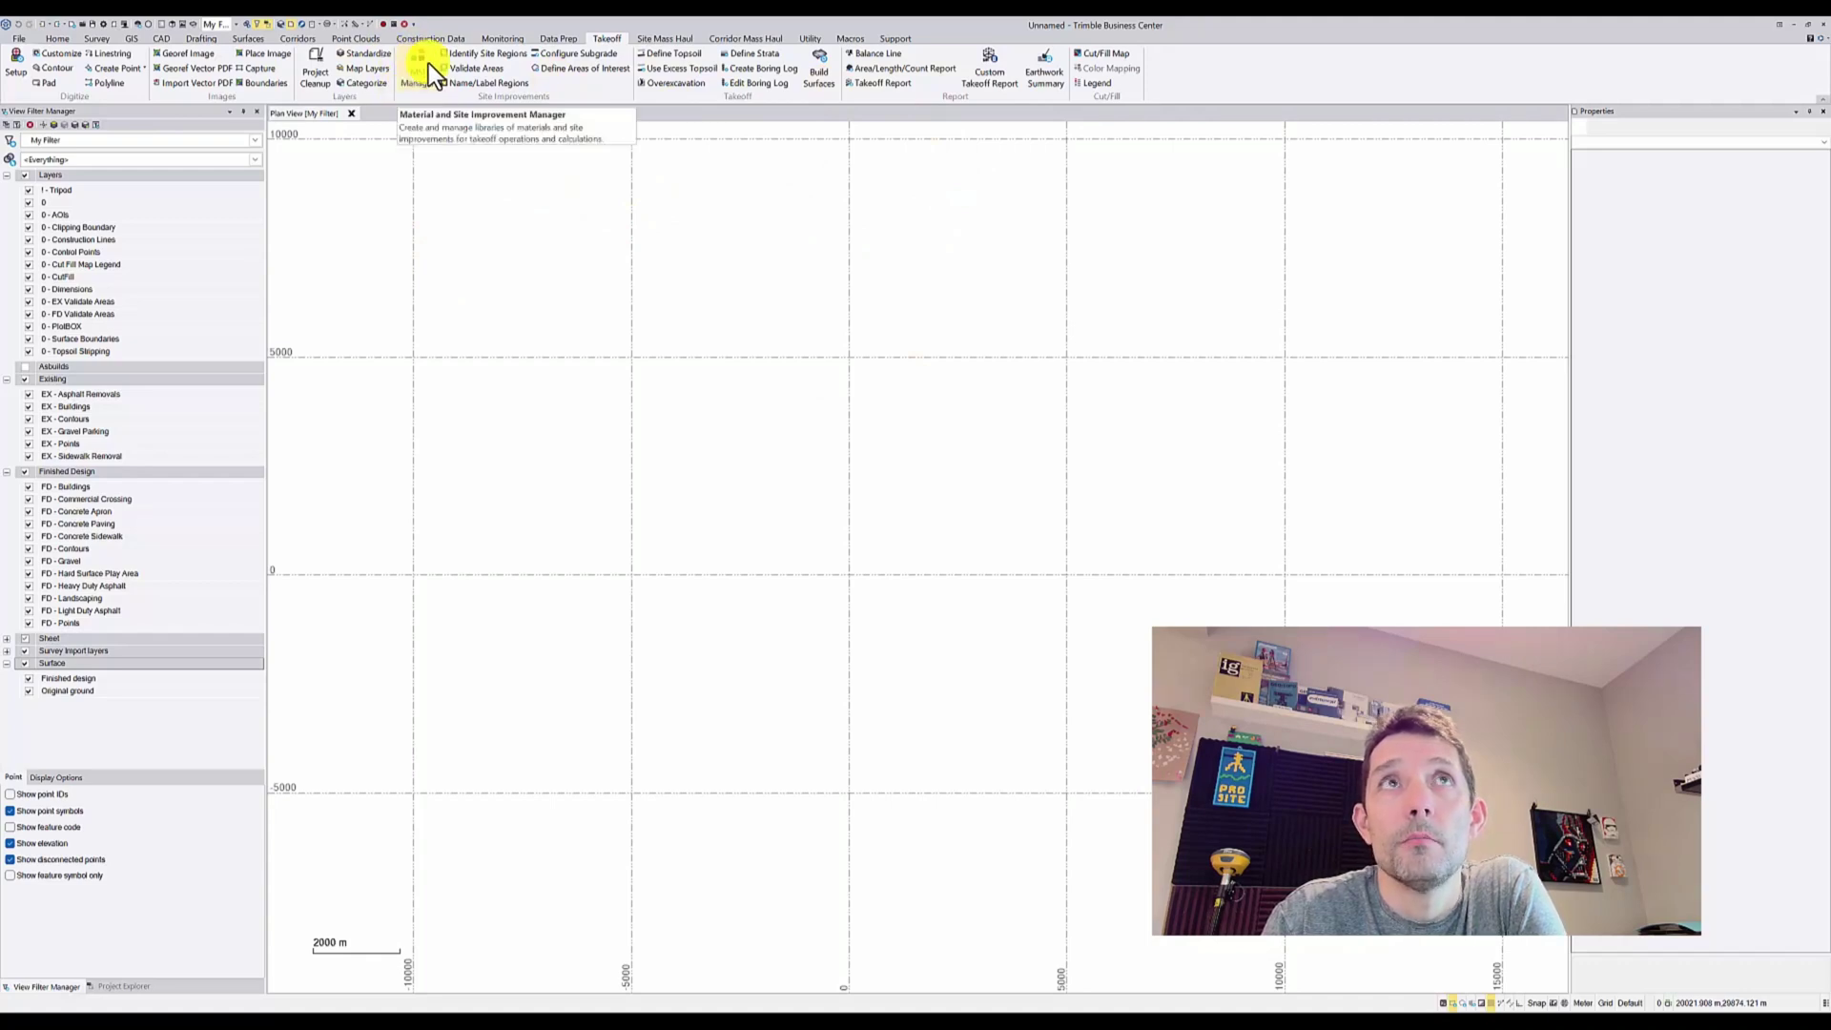
click(257, 39)
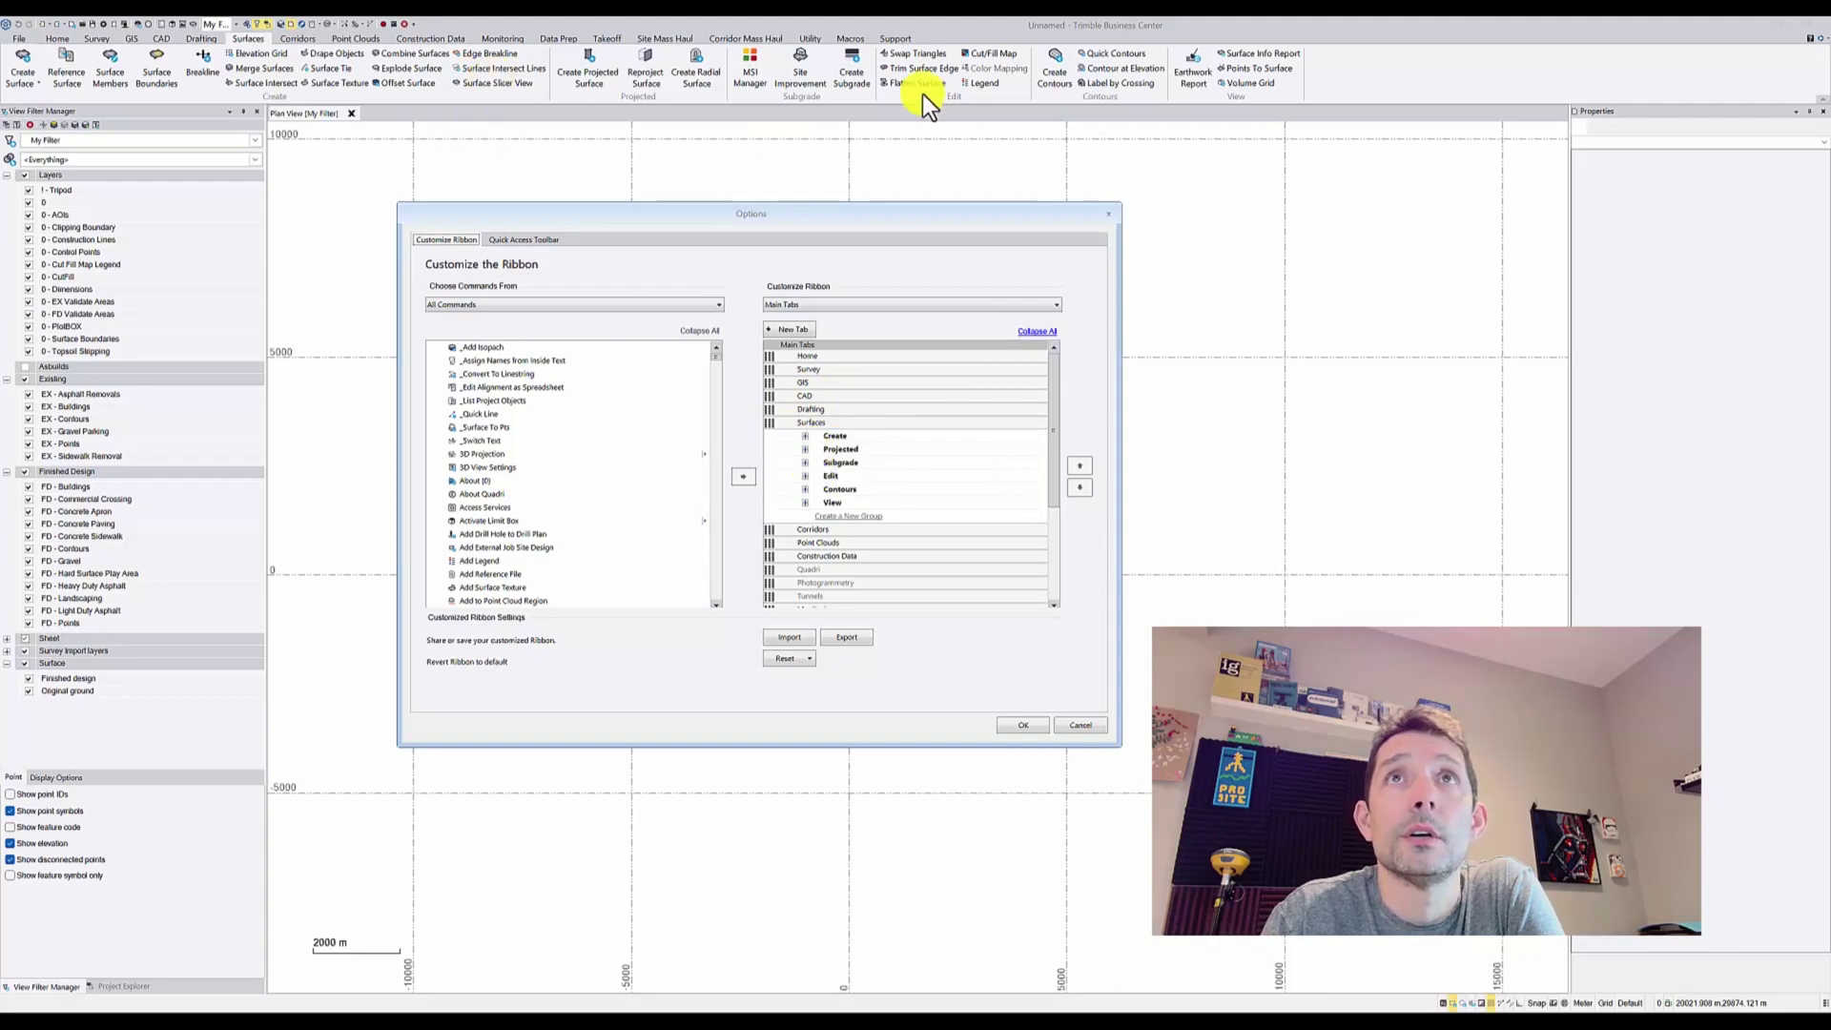
Give Create Cut/Fill Map in Surfaces > Edit Large preferred and minimum sizes, then apply.
click(806, 477)
click(852, 528)
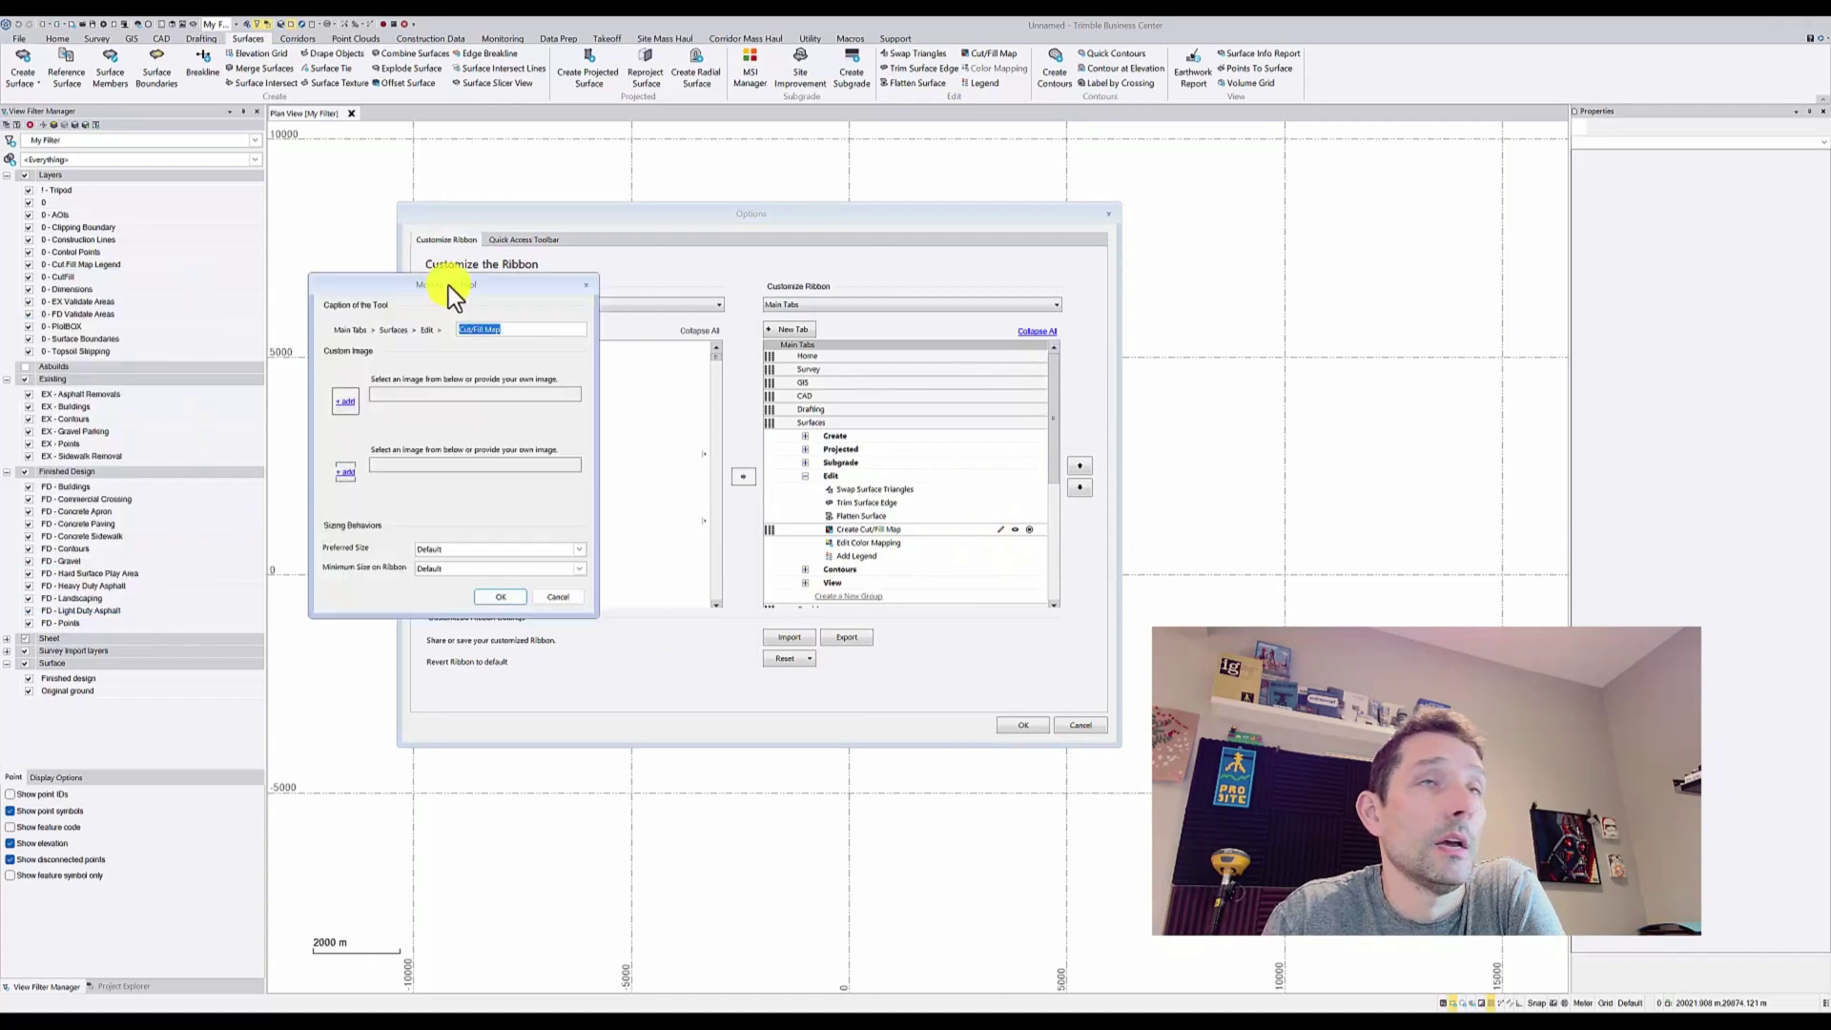
drag(449, 285, 757, 326)
click(818, 582)
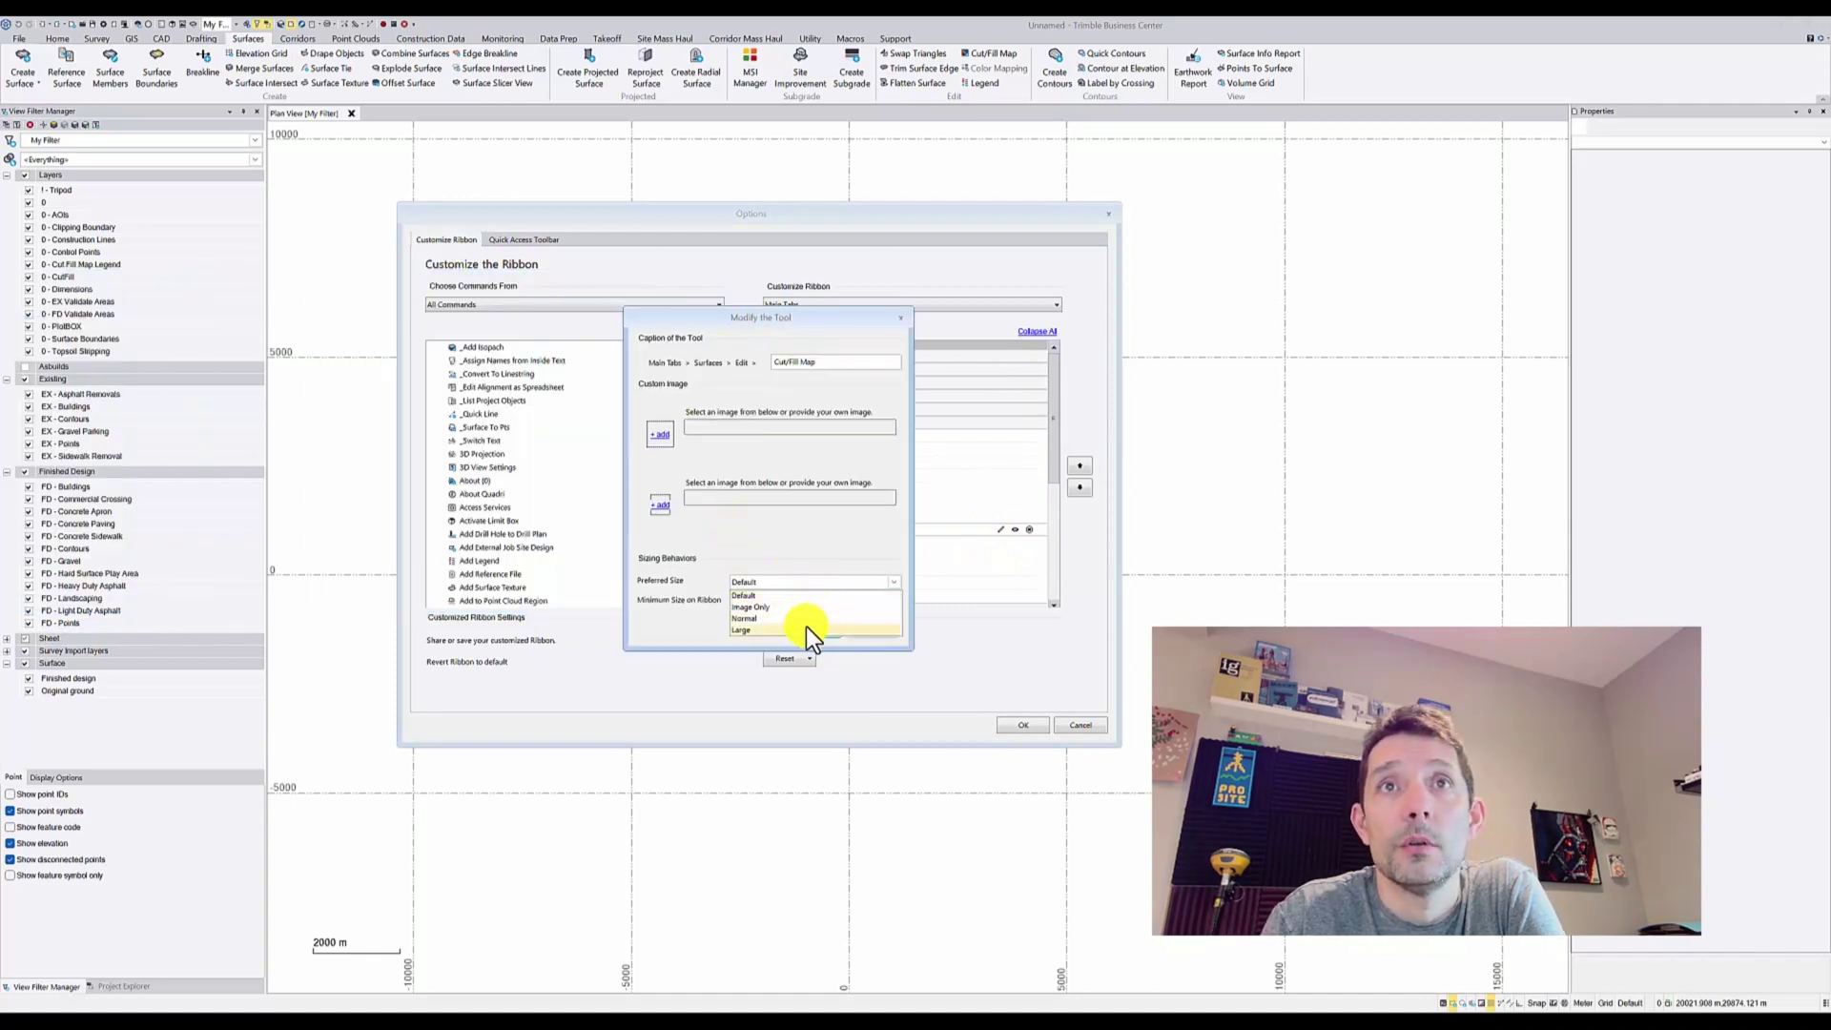
click(806, 629)
click(787, 602)
click(779, 647)
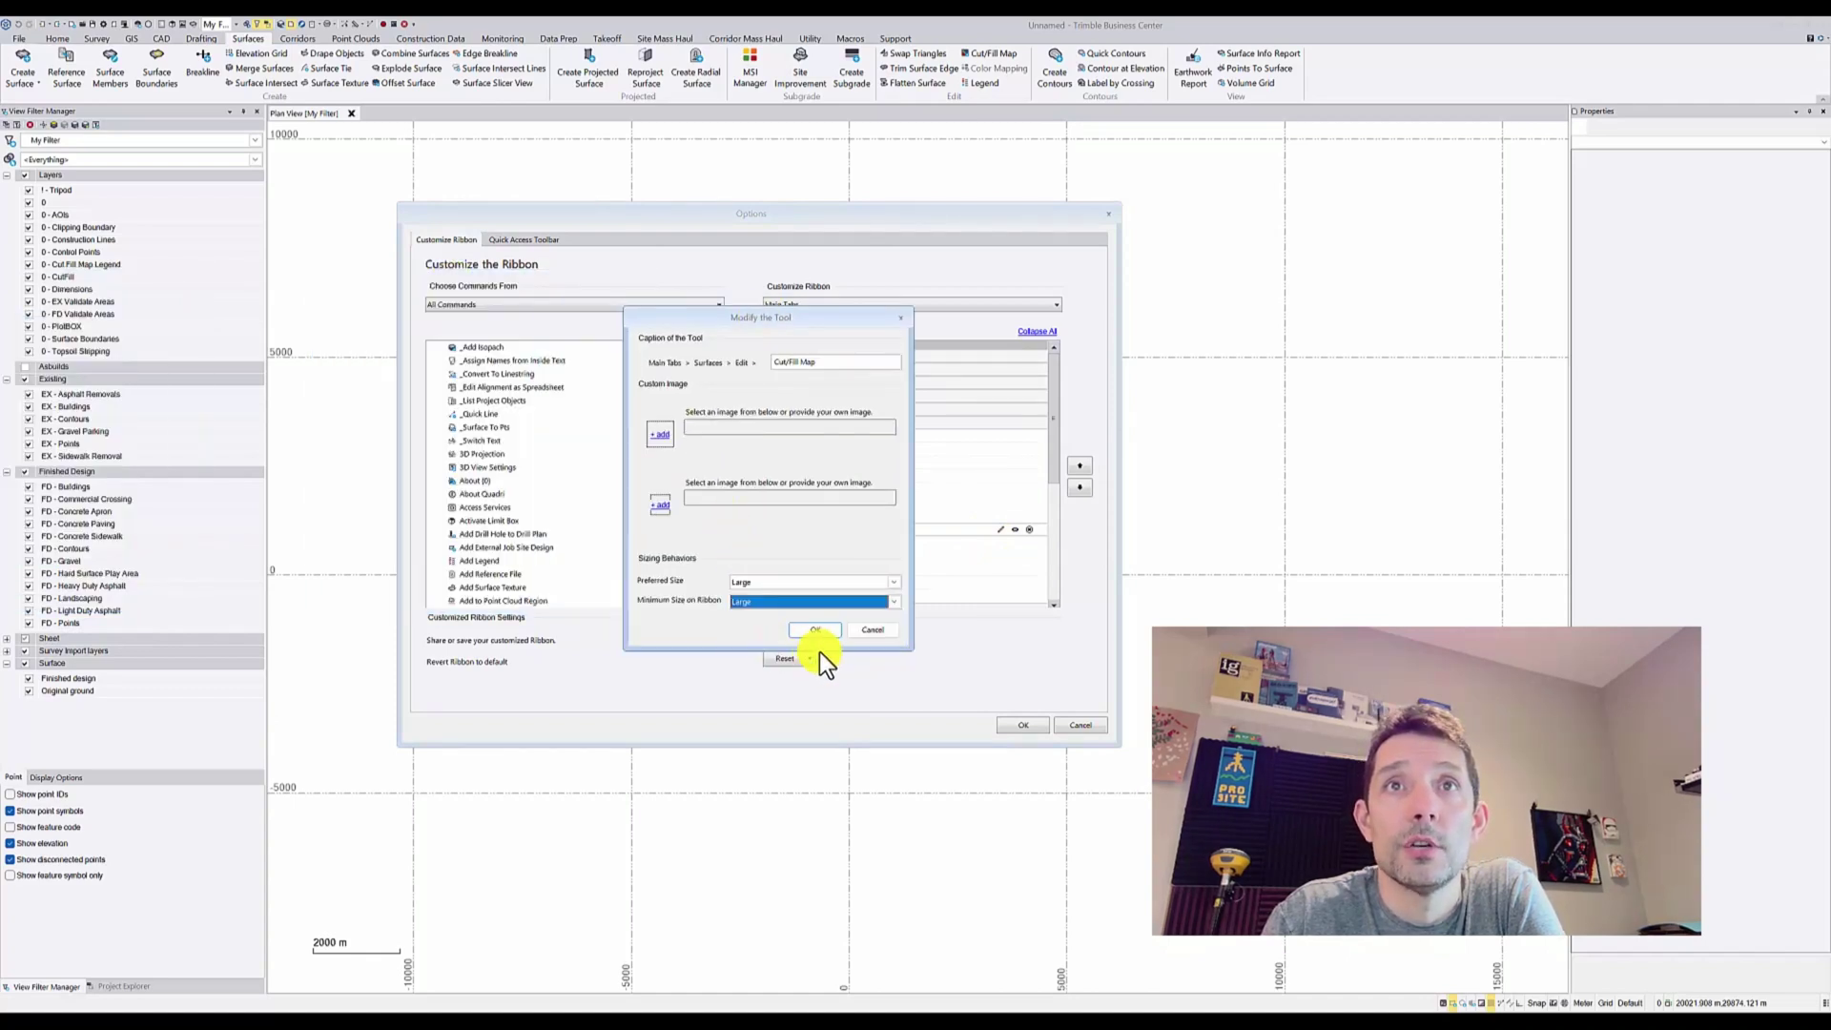
click(816, 632)
click(1036, 722)
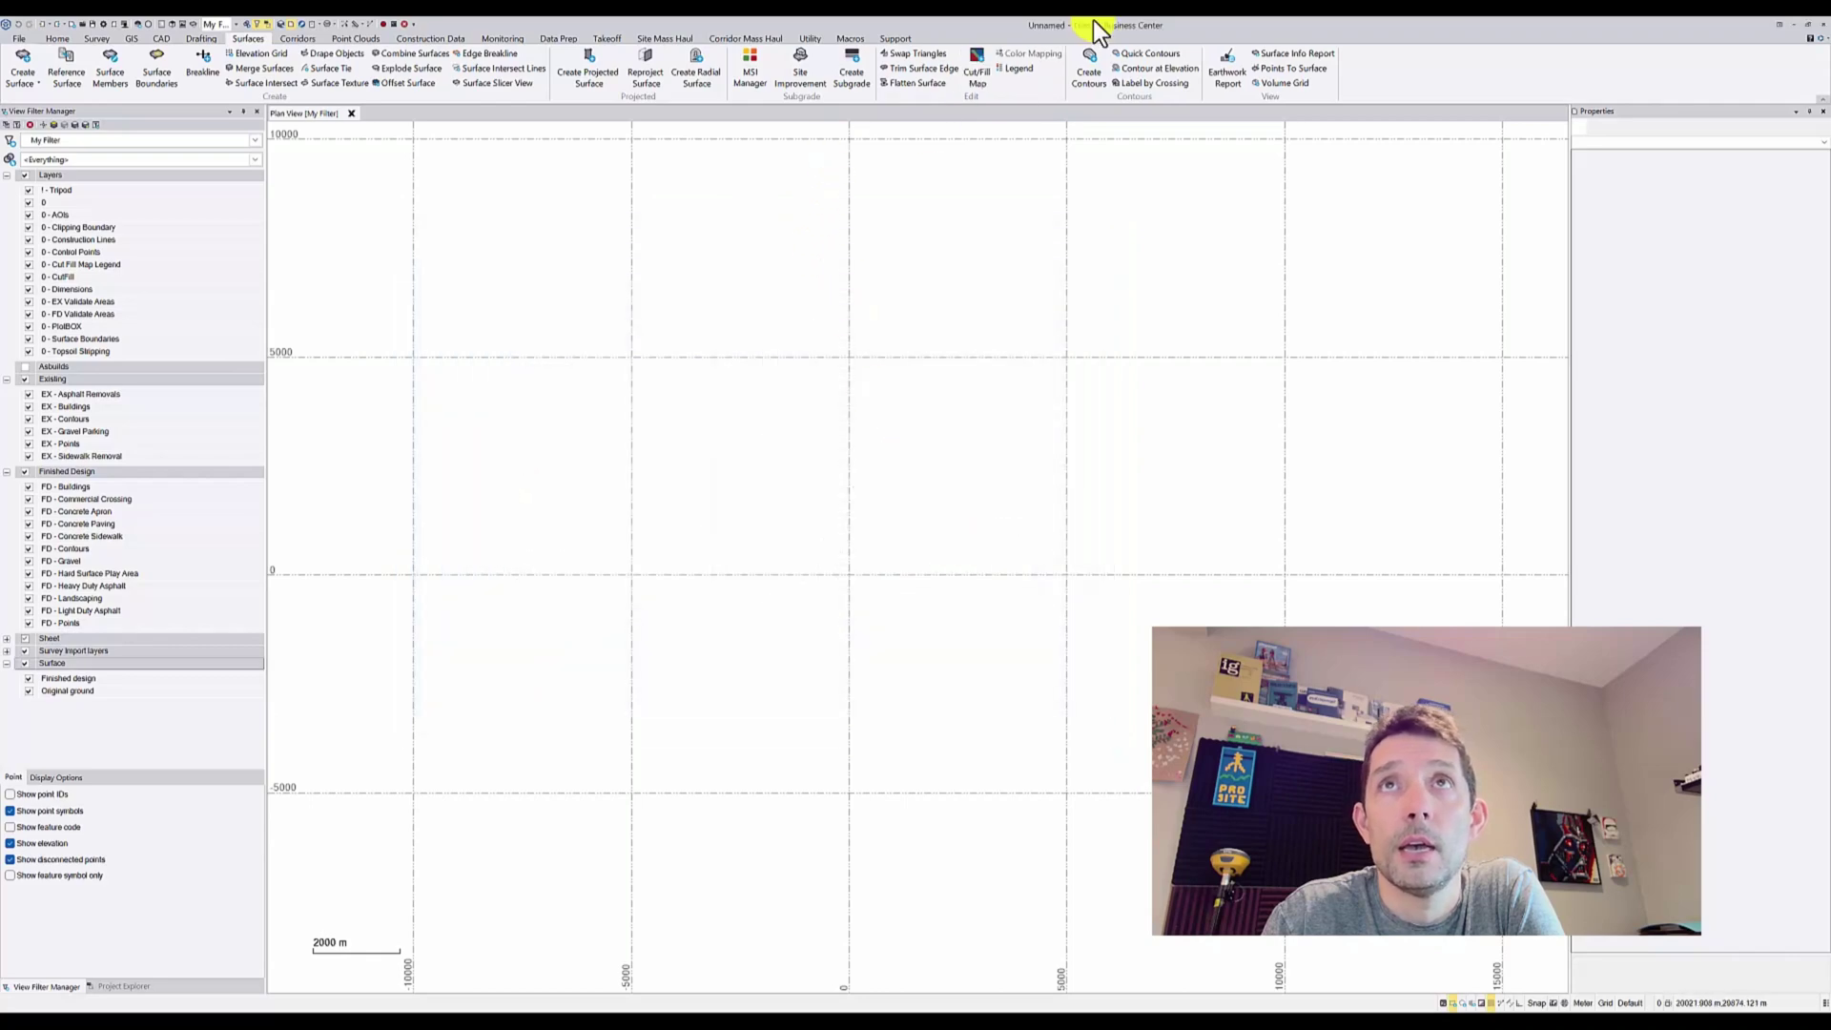